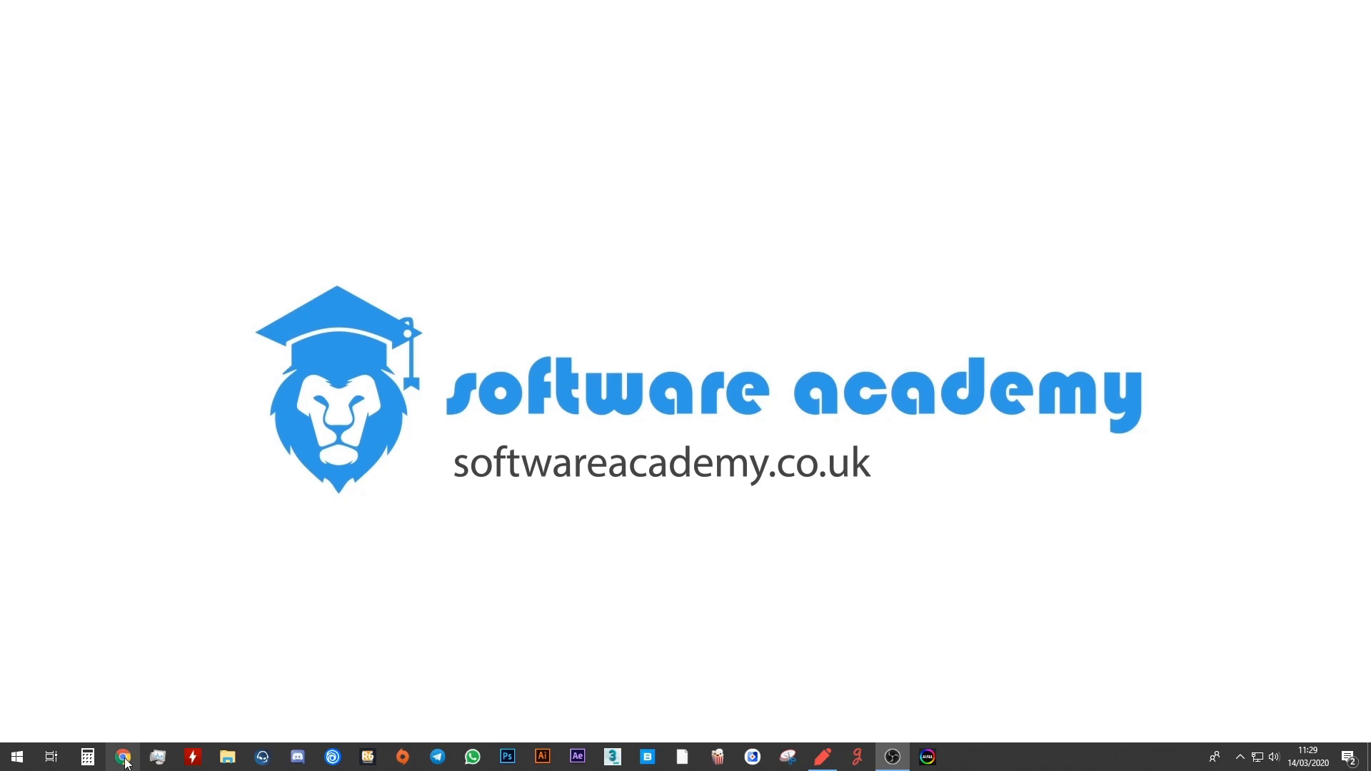
In Chrome, run a Google search for 'unreal engine'.
click(124, 761)
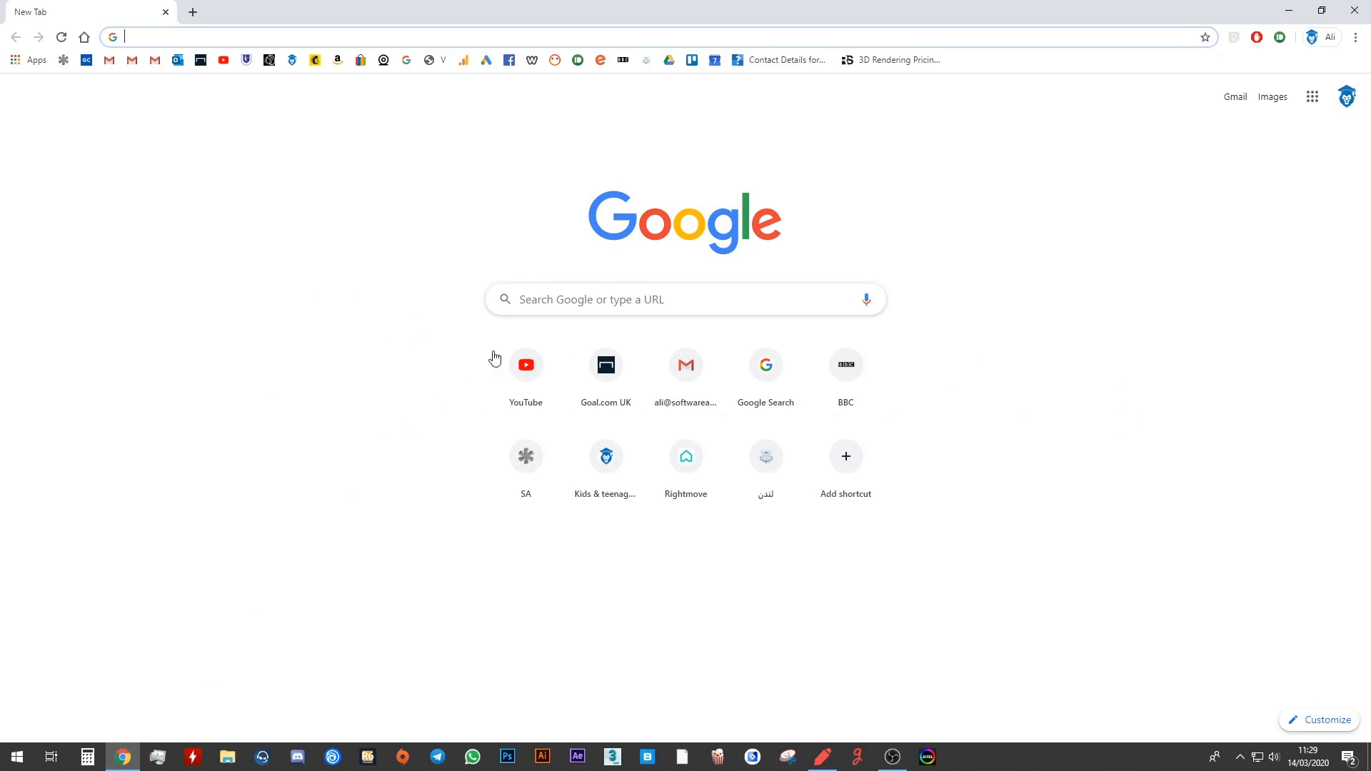
click(578, 303)
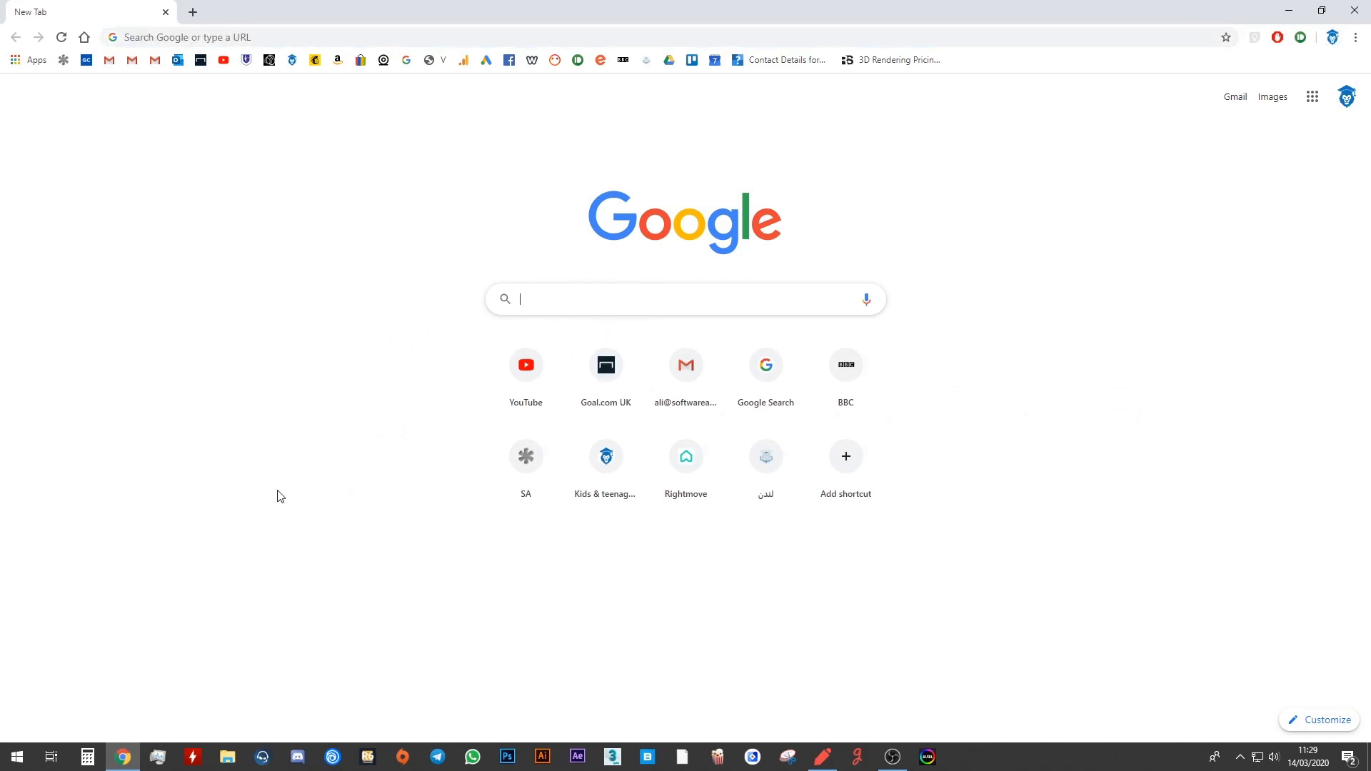
text(unreal )
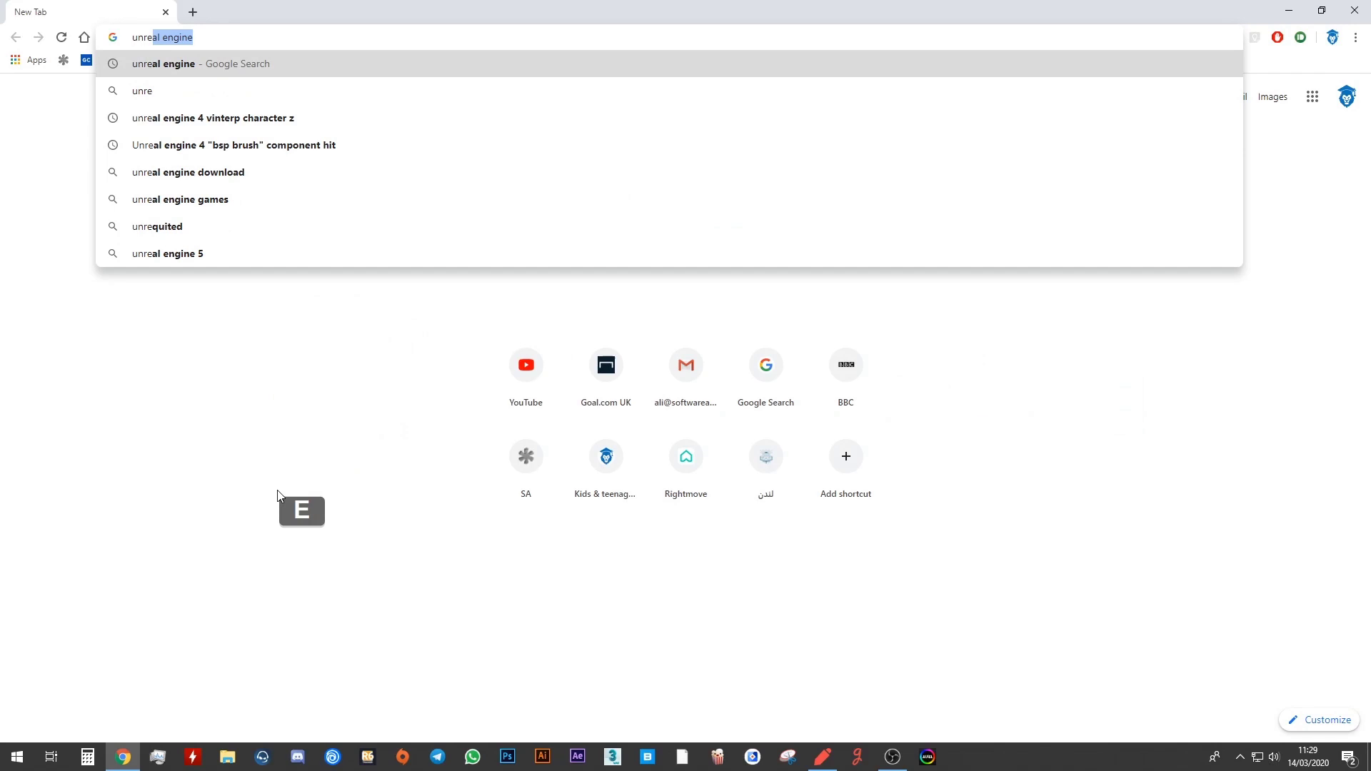
text(engine)
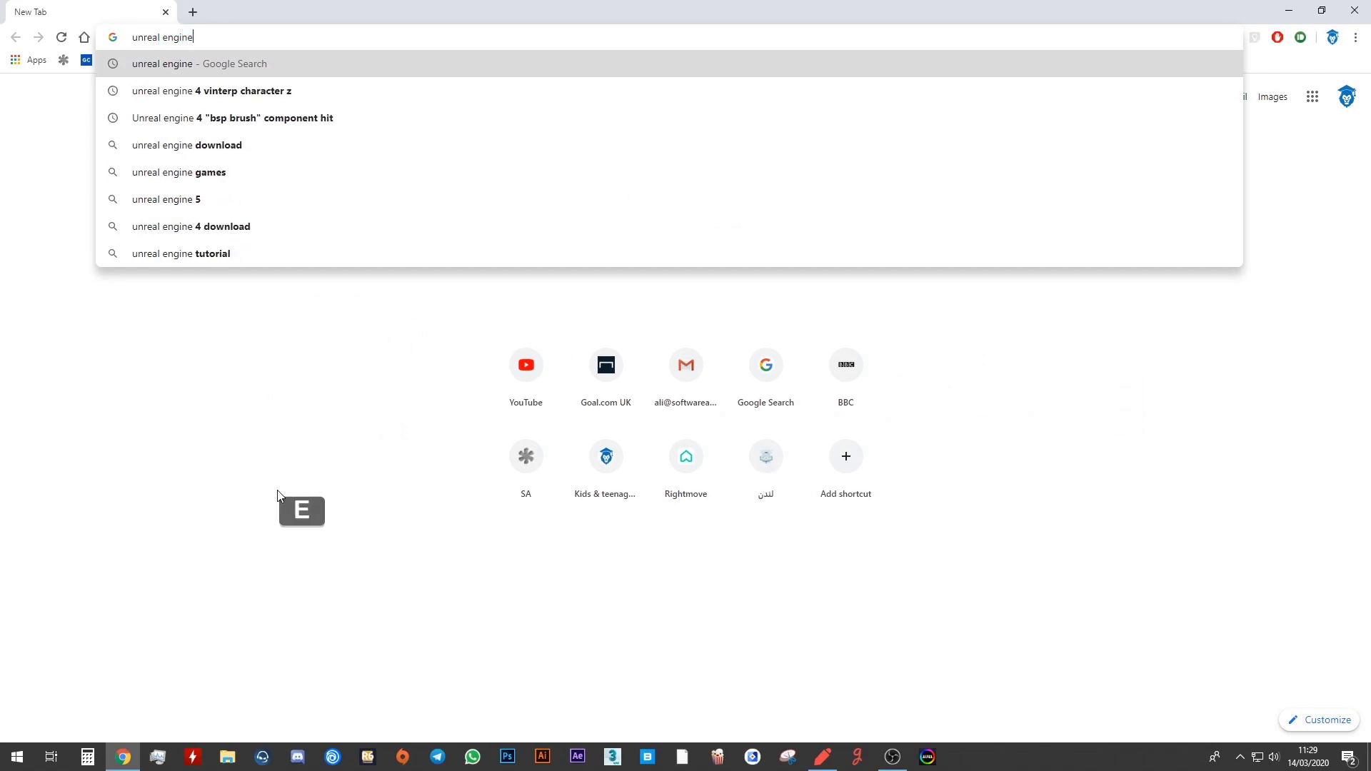
key(Return)
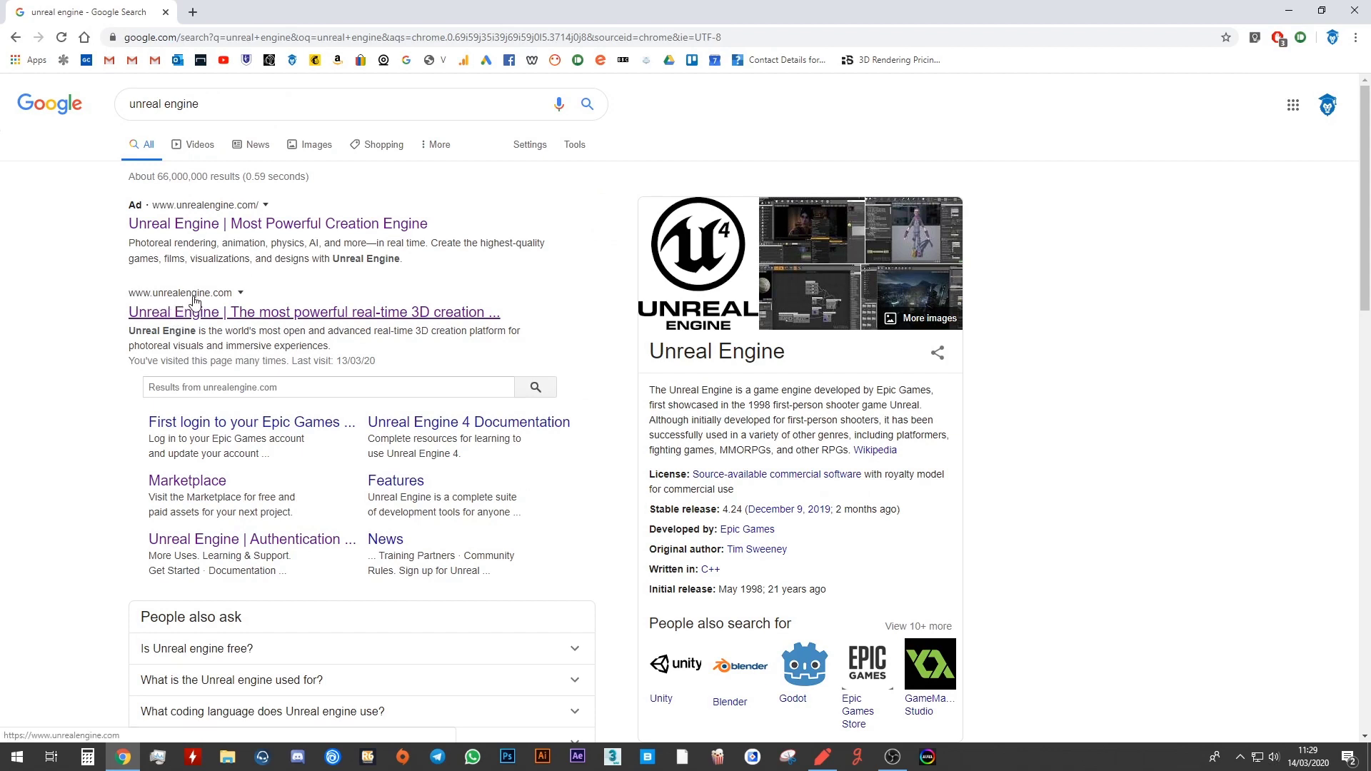
Open the unrealengine.com result and go to its Download page showing the license options.
click(291, 318)
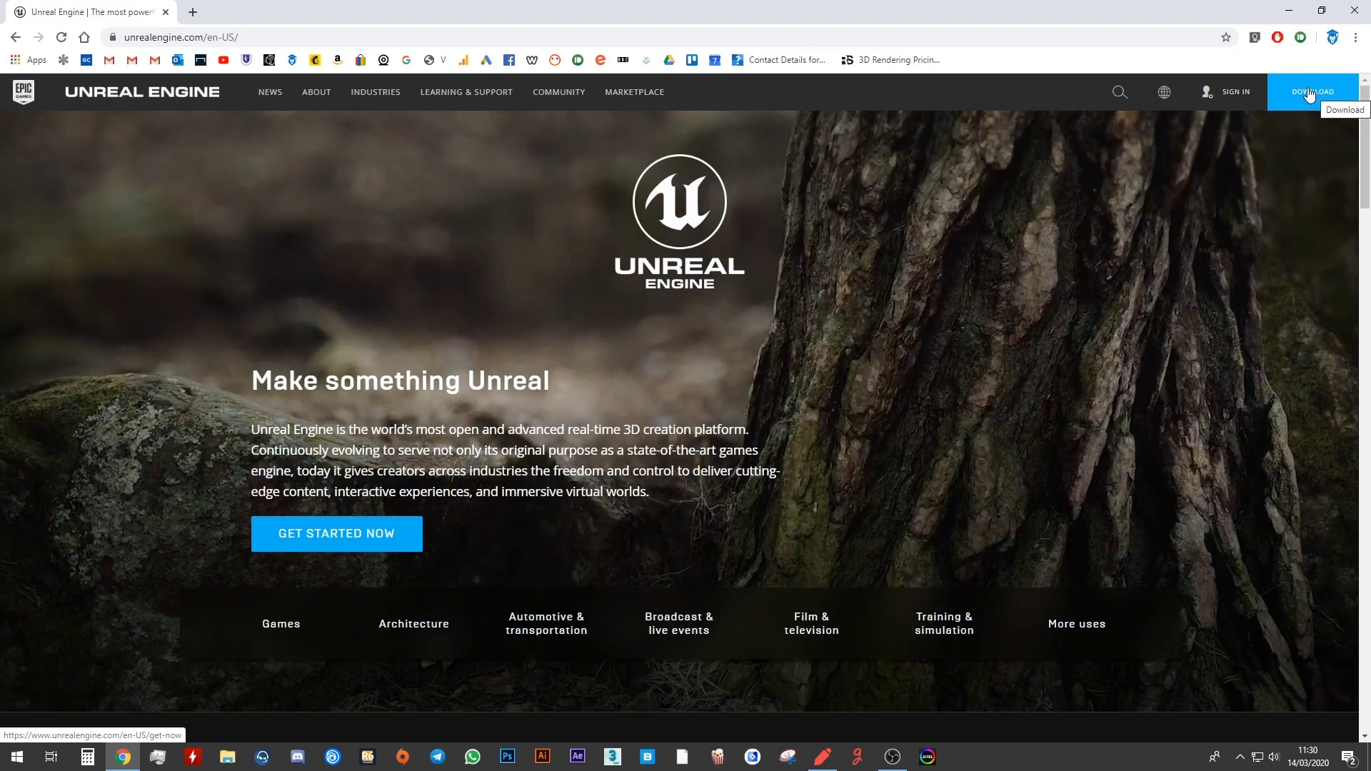
click(1308, 95)
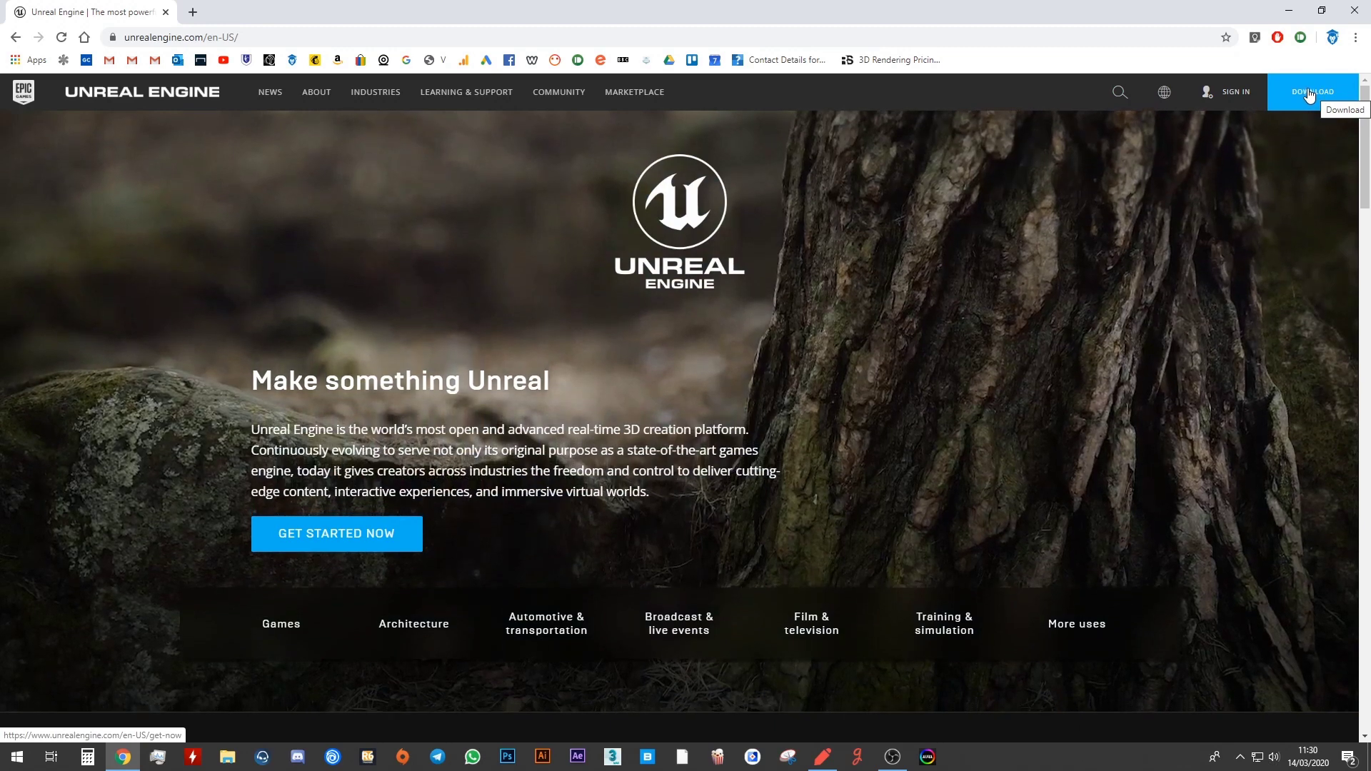
scroll(1171, 133, down, 2)
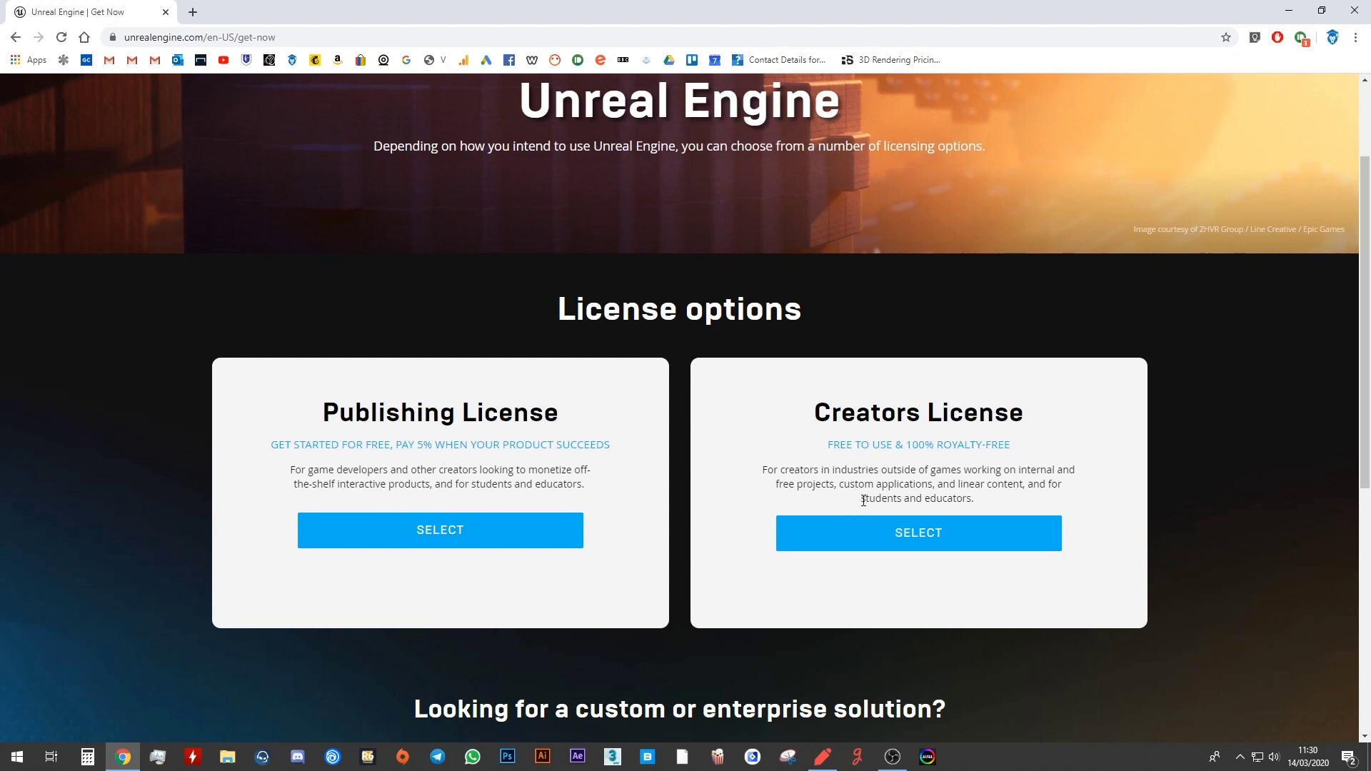
drag(863, 500, 973, 497)
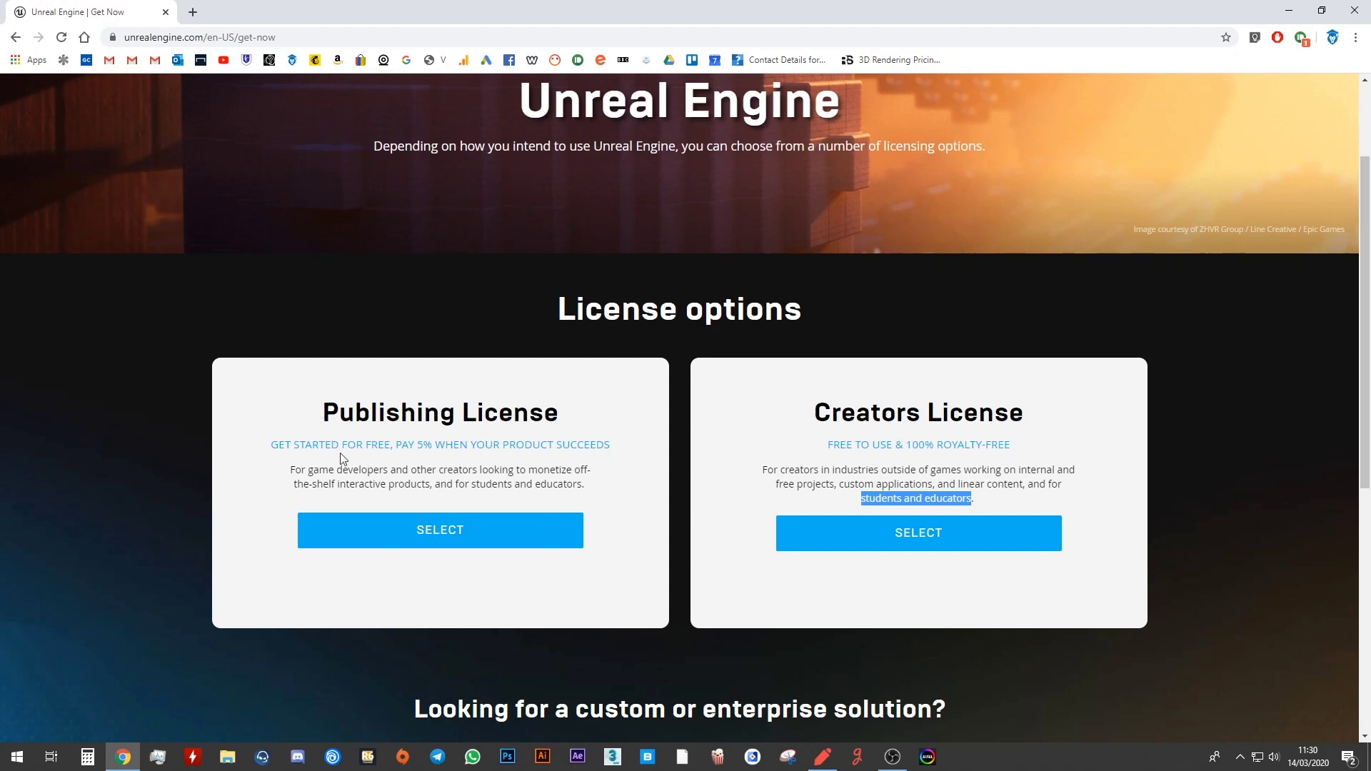
click(326, 412)
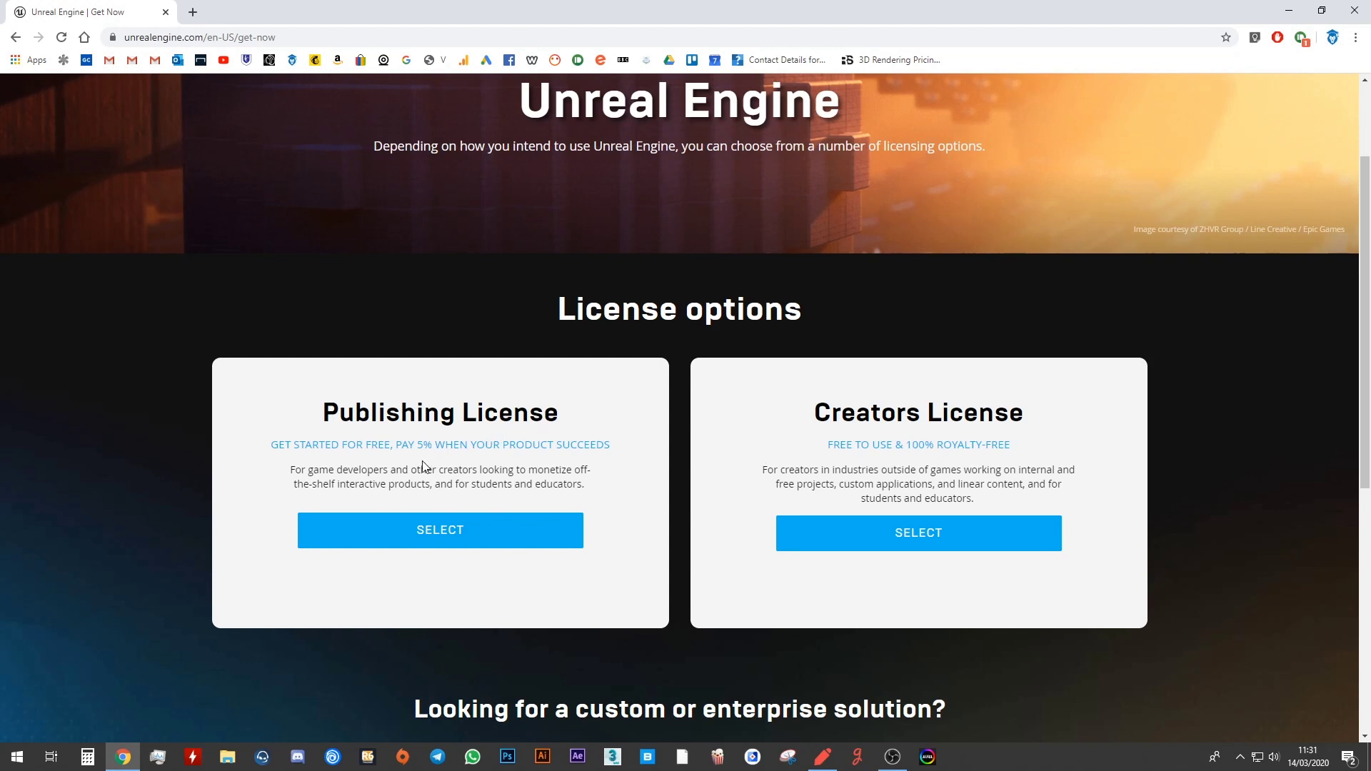
Highlight 'Publishing' and 'PAY 5%' on the Publishing License card, then clear the selection.
double_click(327, 412)
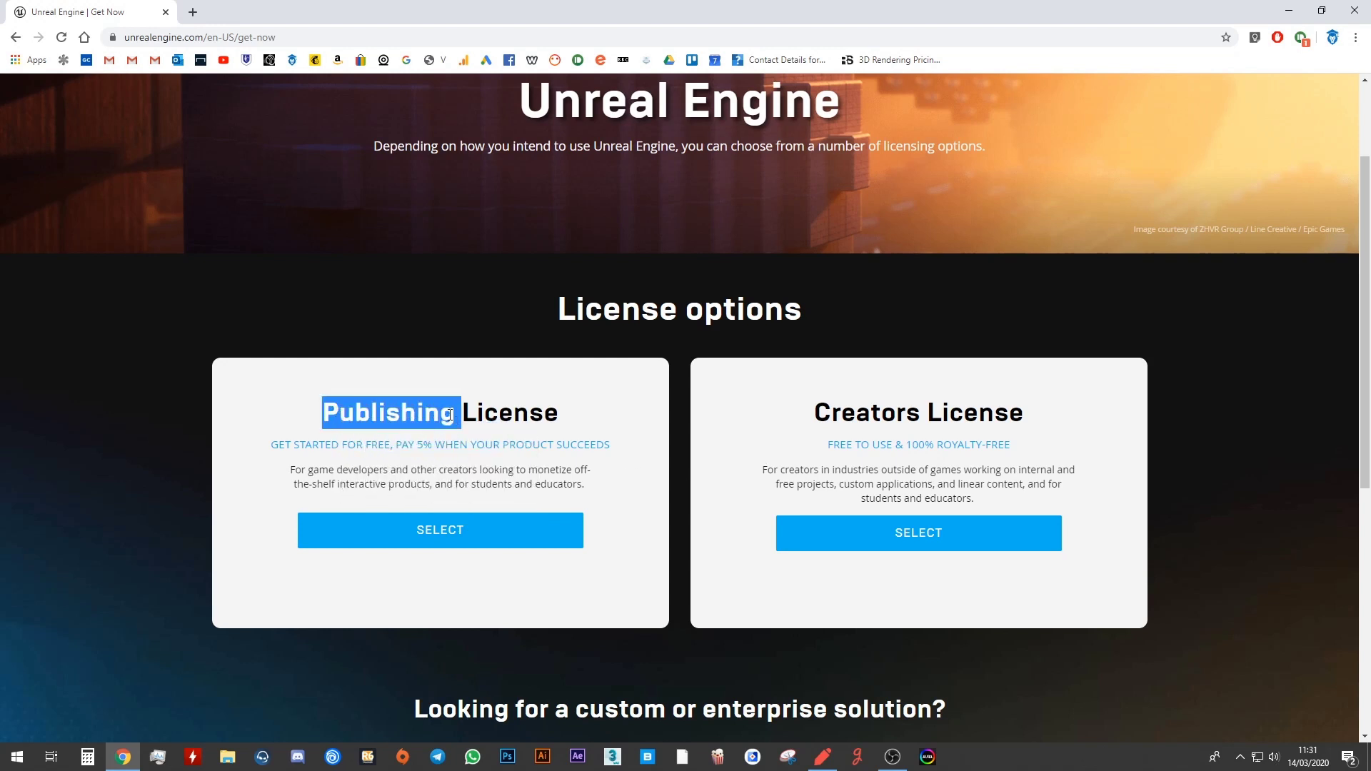
click(324, 416)
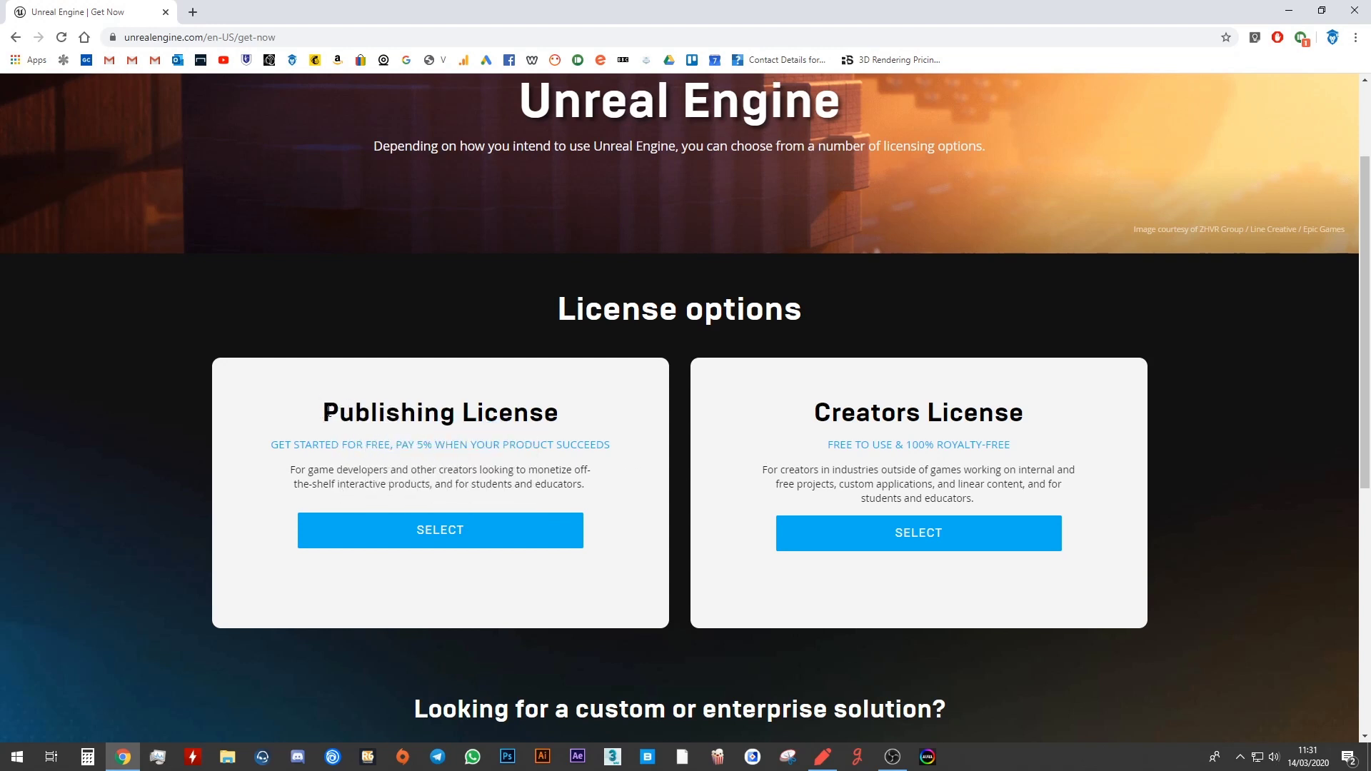
drag(391, 446, 433, 445)
click(418, 444)
Highlight both license headings and the 'GET STARTED FOR FREE' and 'FREE TO USE' taglines.
drag(319, 416, 567, 420)
drag(821, 426, 1028, 421)
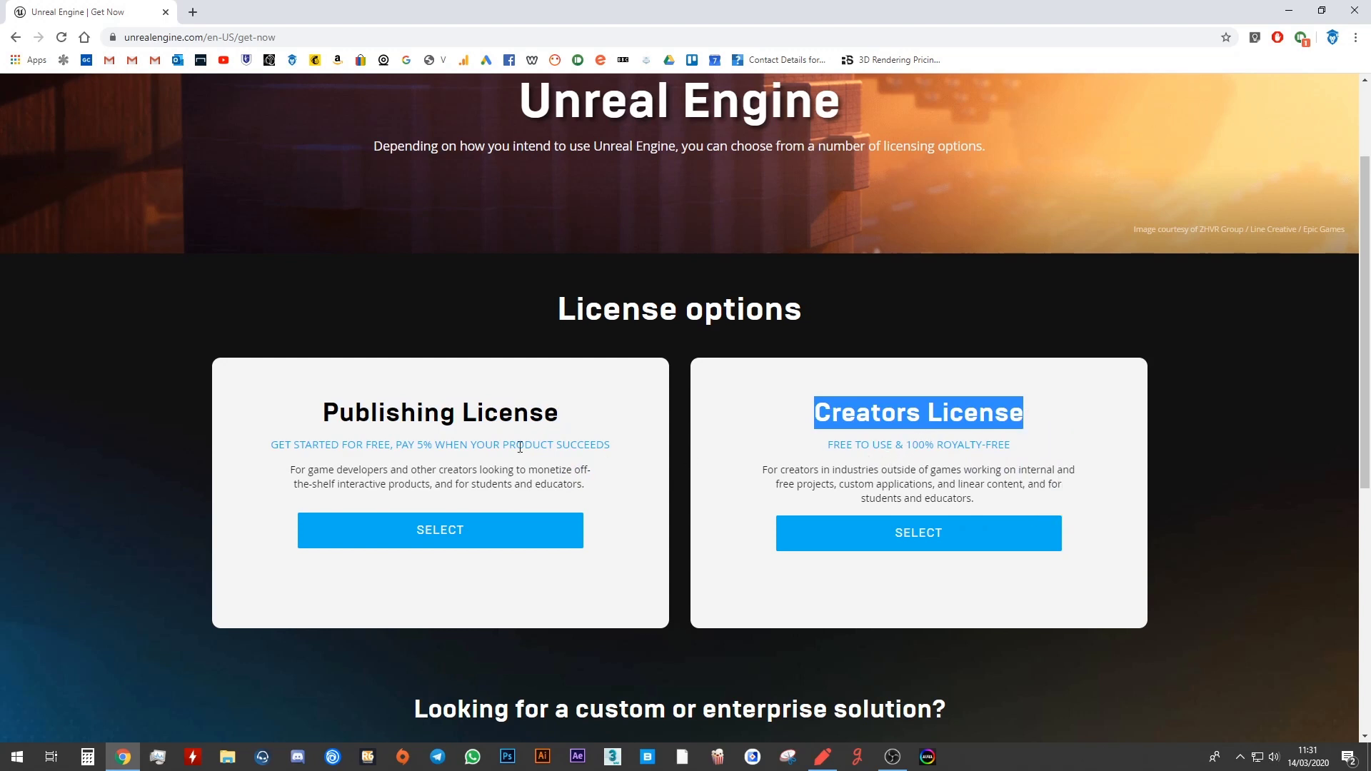
drag(270, 445, 390, 445)
drag(830, 445, 891, 446)
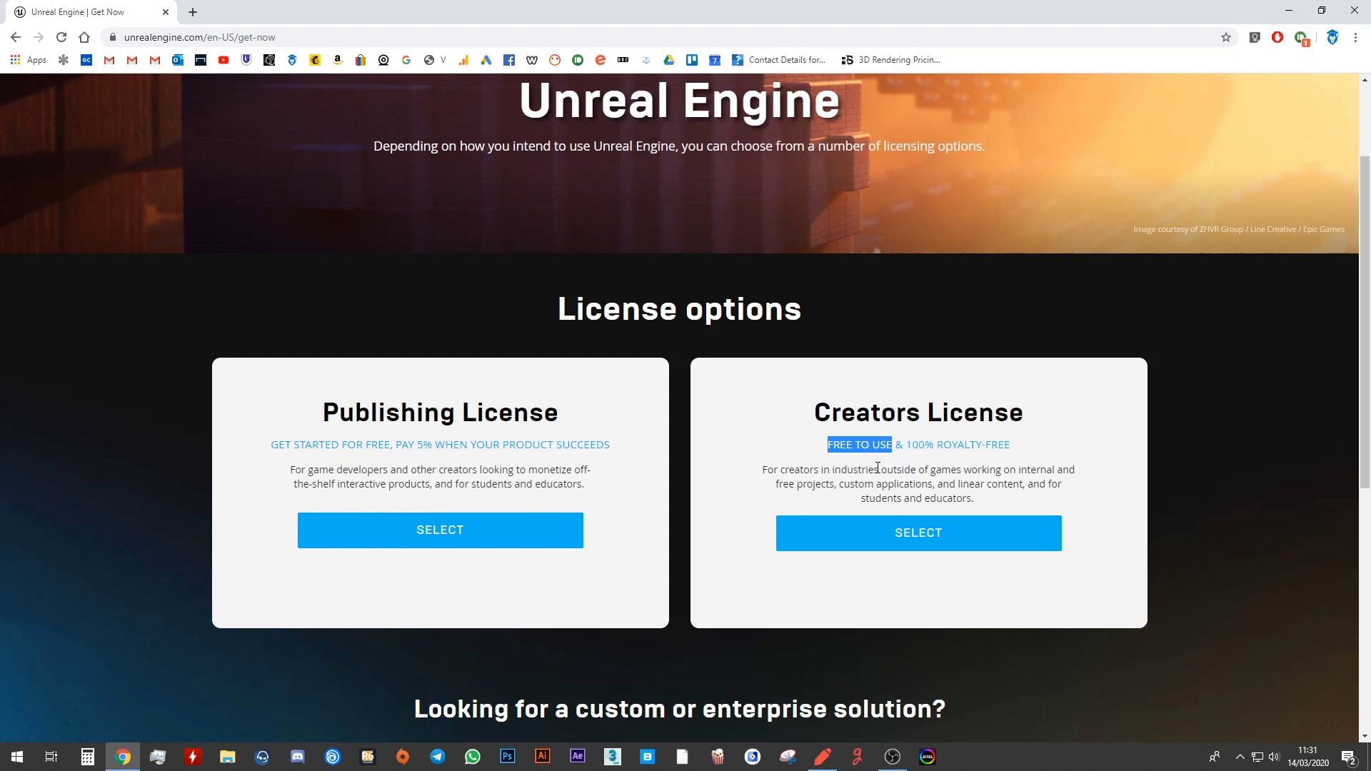
click(815, 484)
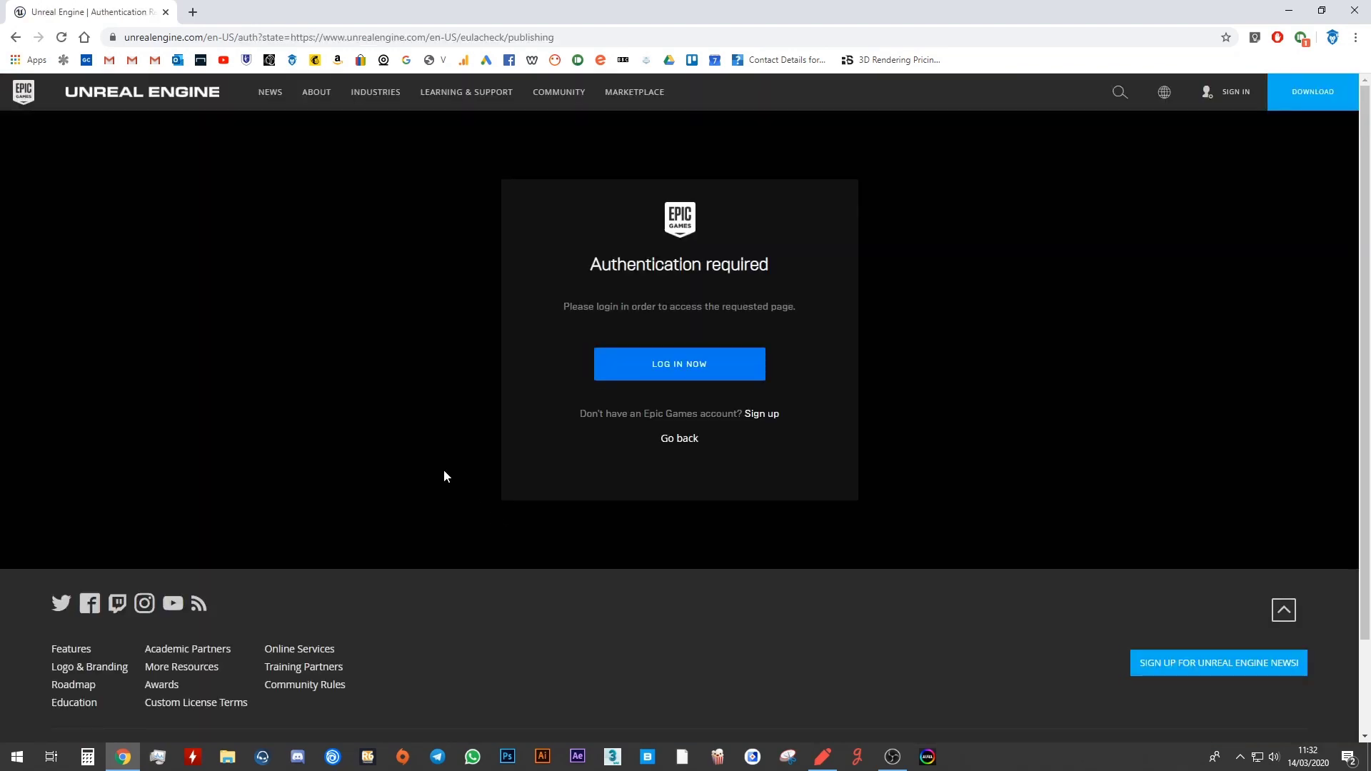
Go from the Authentication required notice to the Epic Games login page.
click(683, 365)
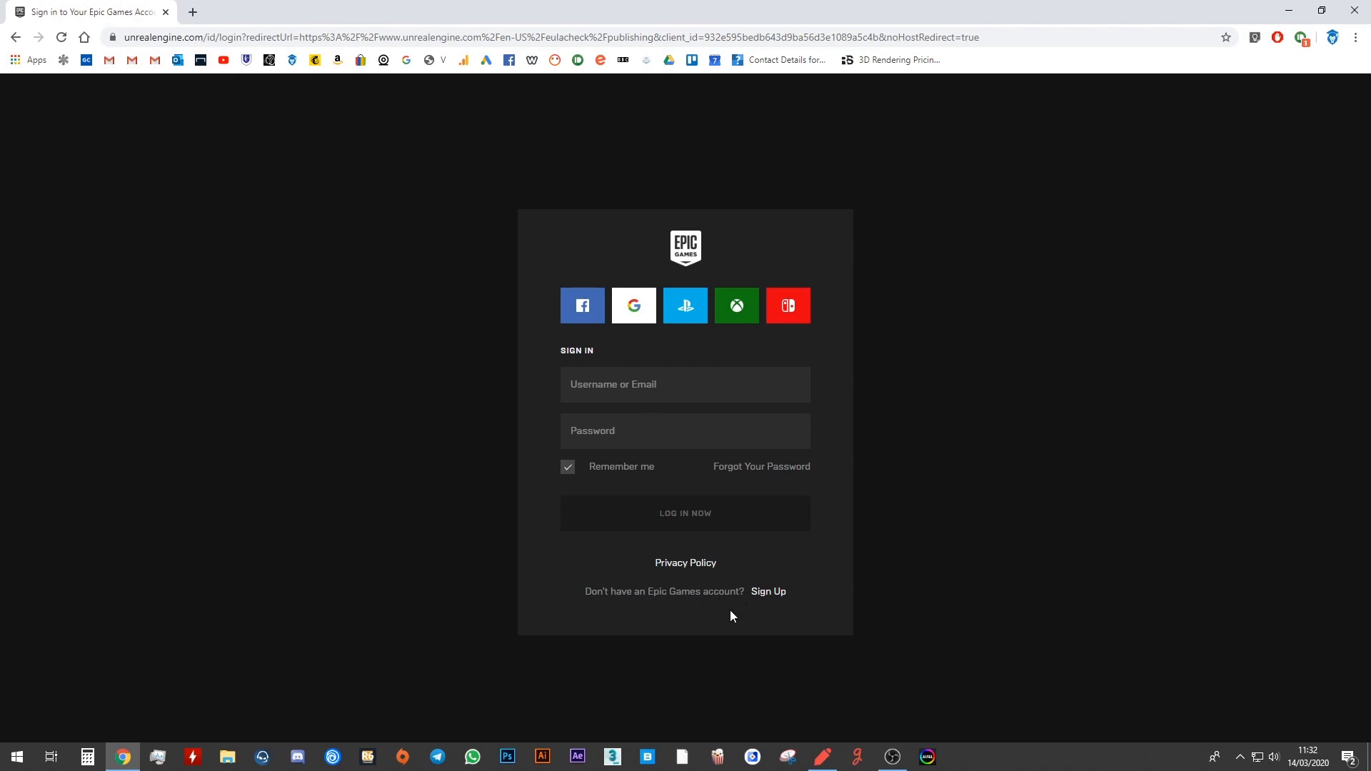
Switch to the Epic Games sign-up form and dismiss the autofill suggestions on the name fields.
click(773, 593)
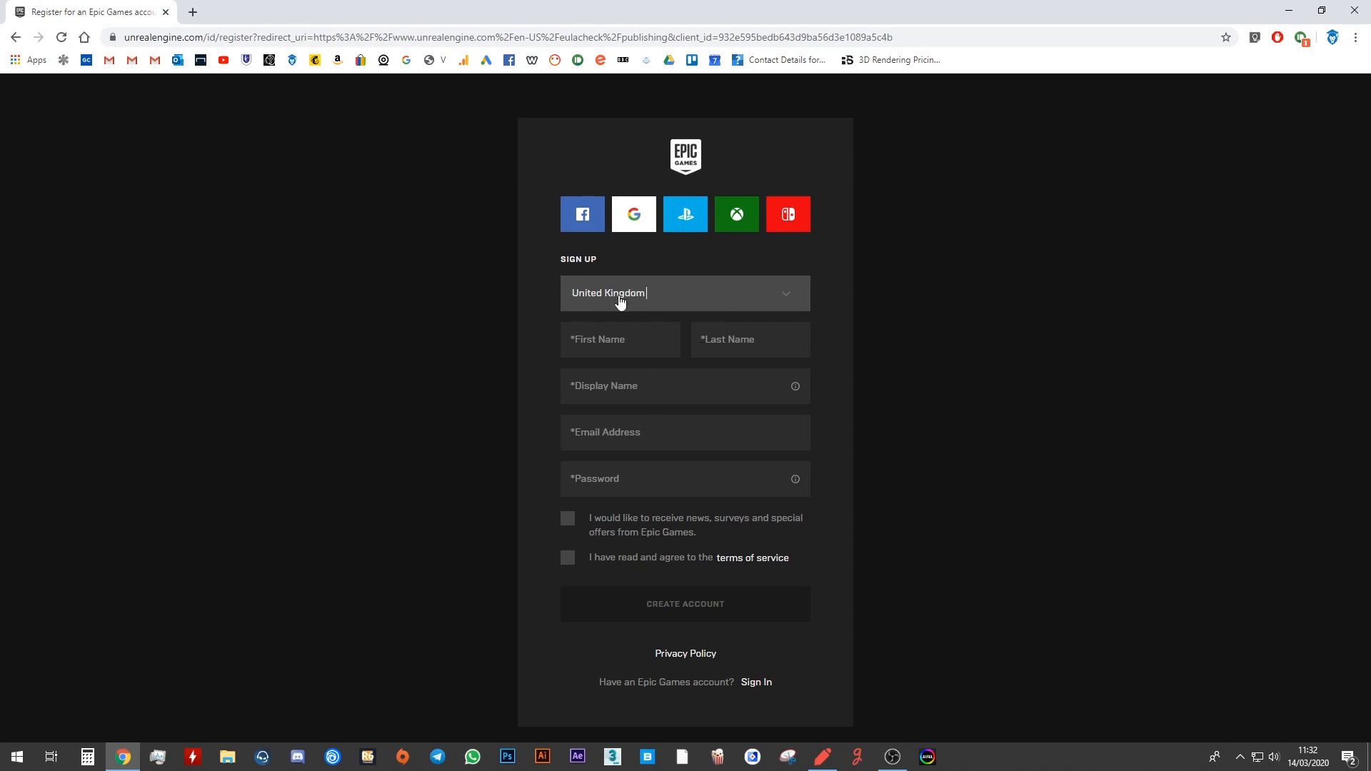
click(607, 340)
key(Tab)
click(533, 430)
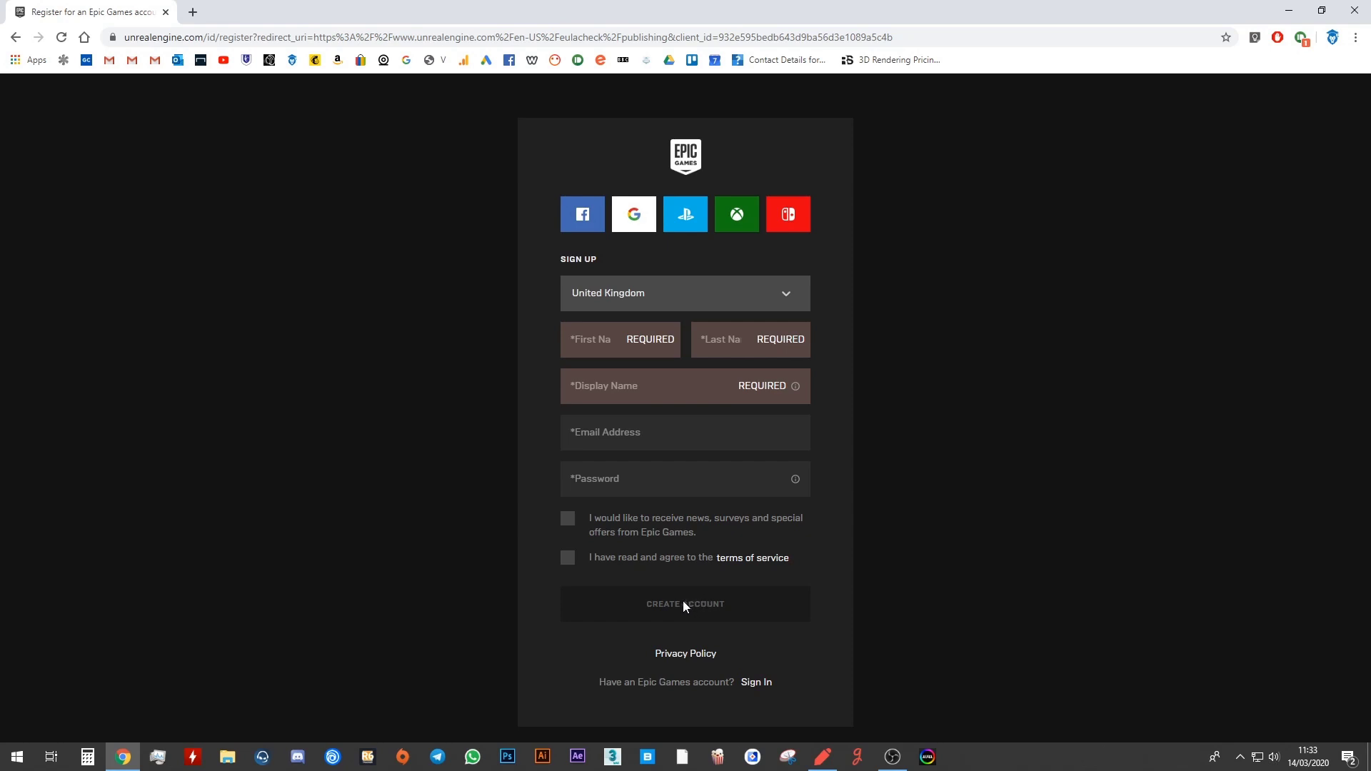
Back on the sign-in form, log in with the saved account e-mail and the account password.
click(15, 37)
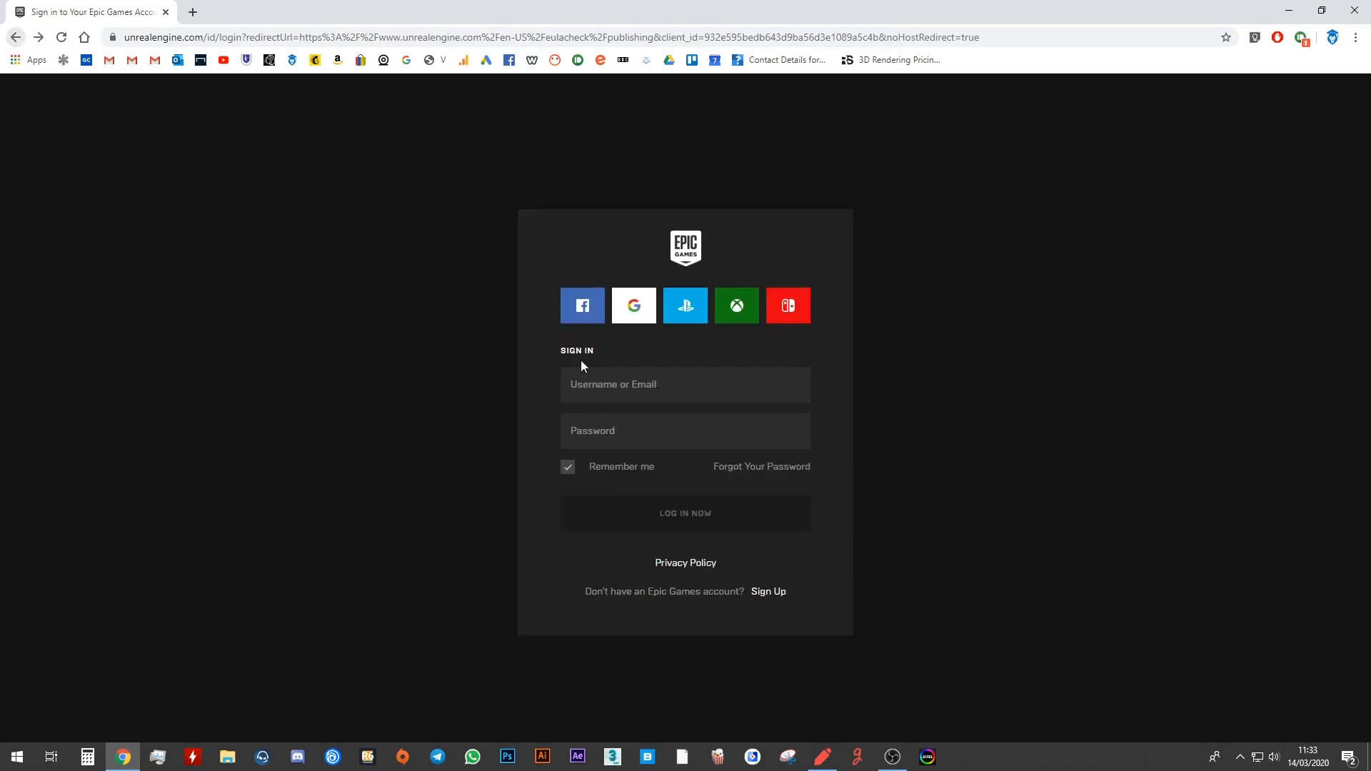
click(541, 488)
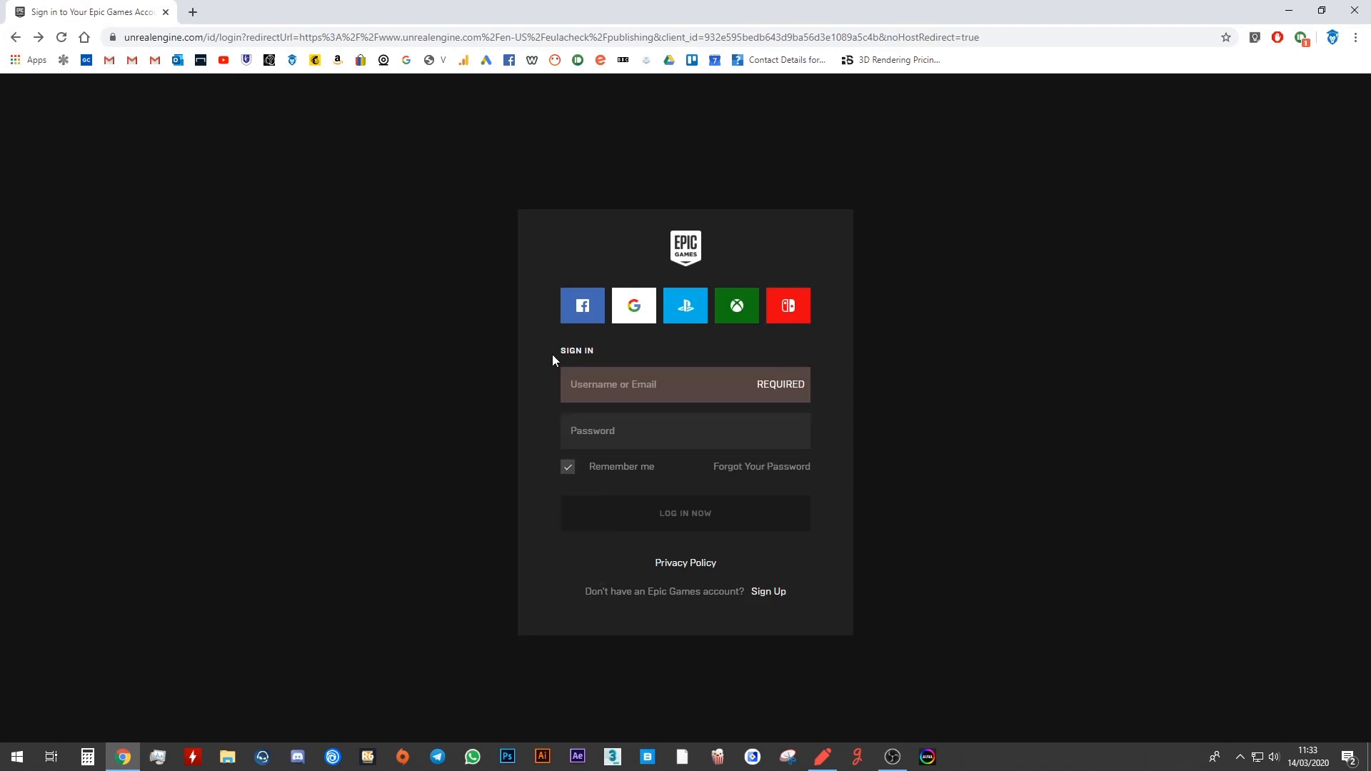
click(622, 388)
click(601, 424)
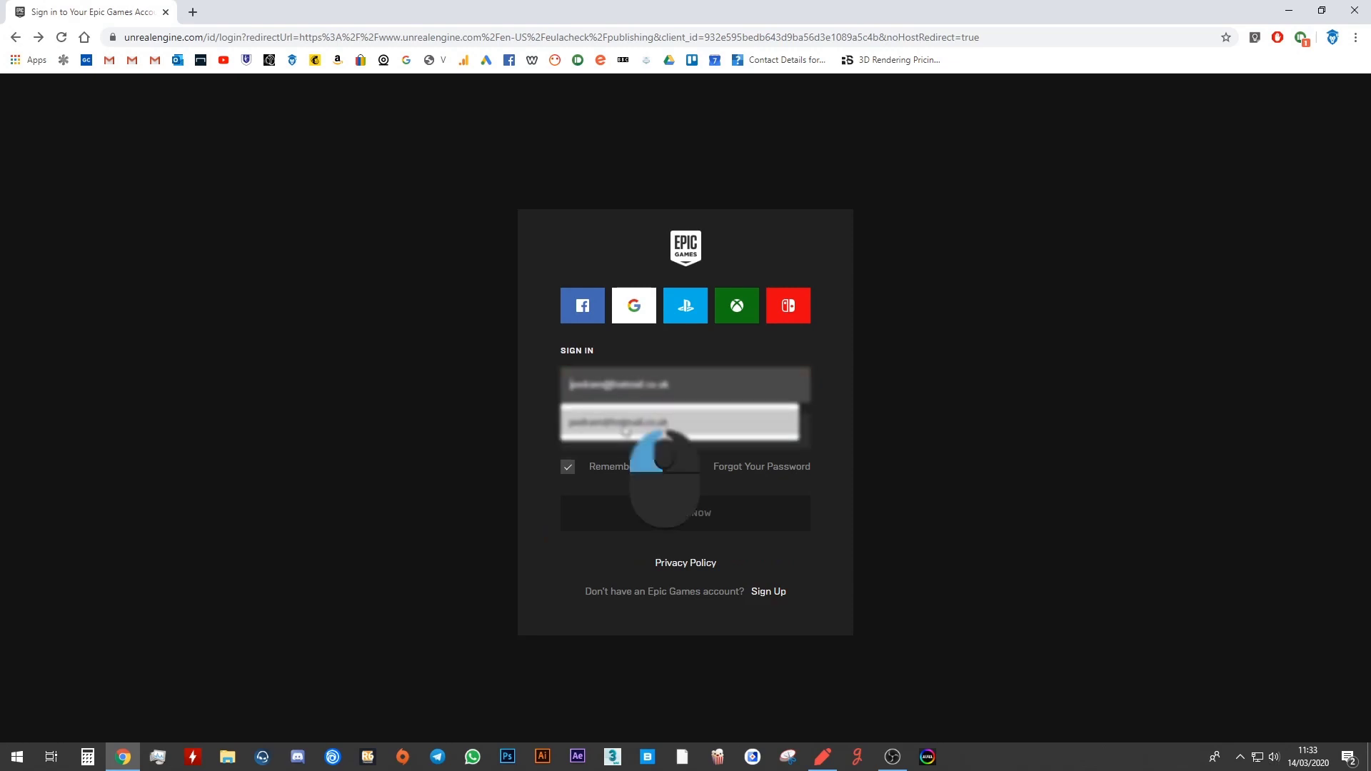
click(600, 424)
text(***)
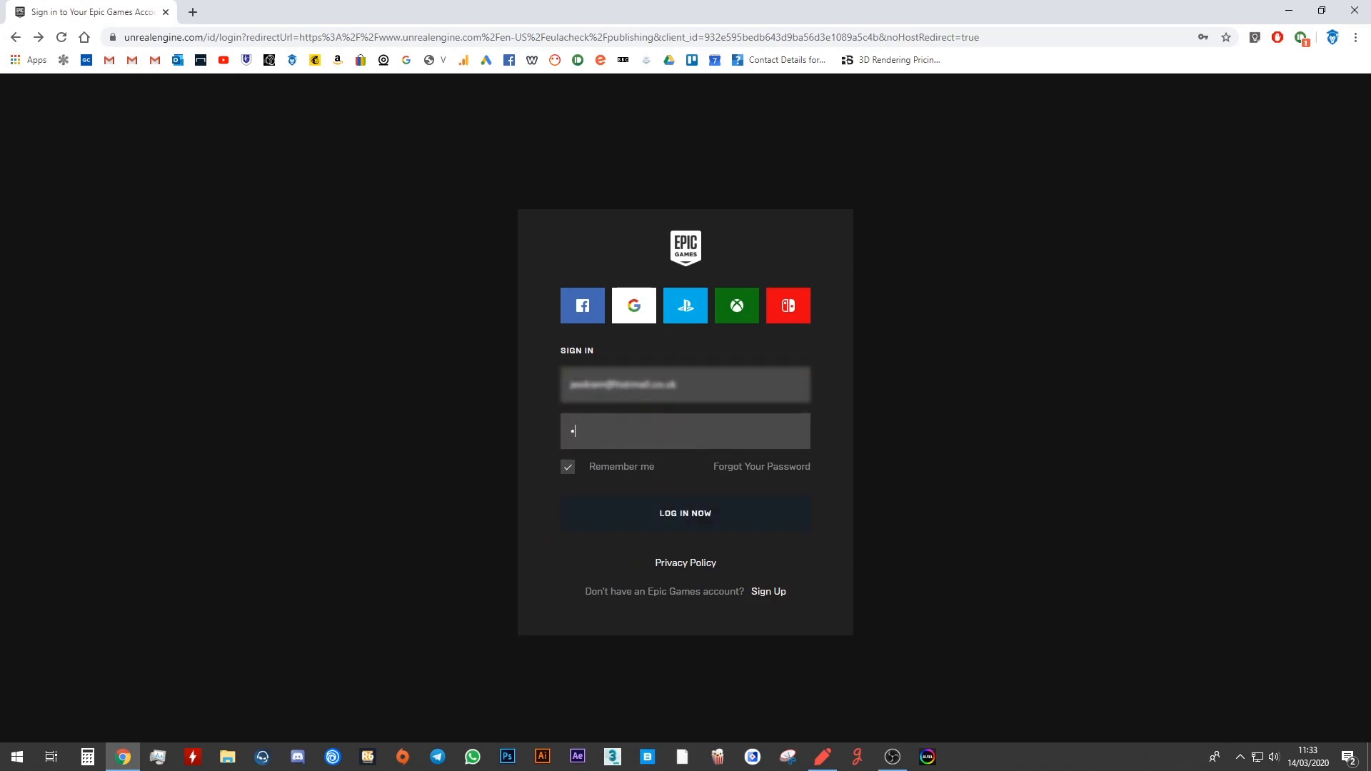
text(******)
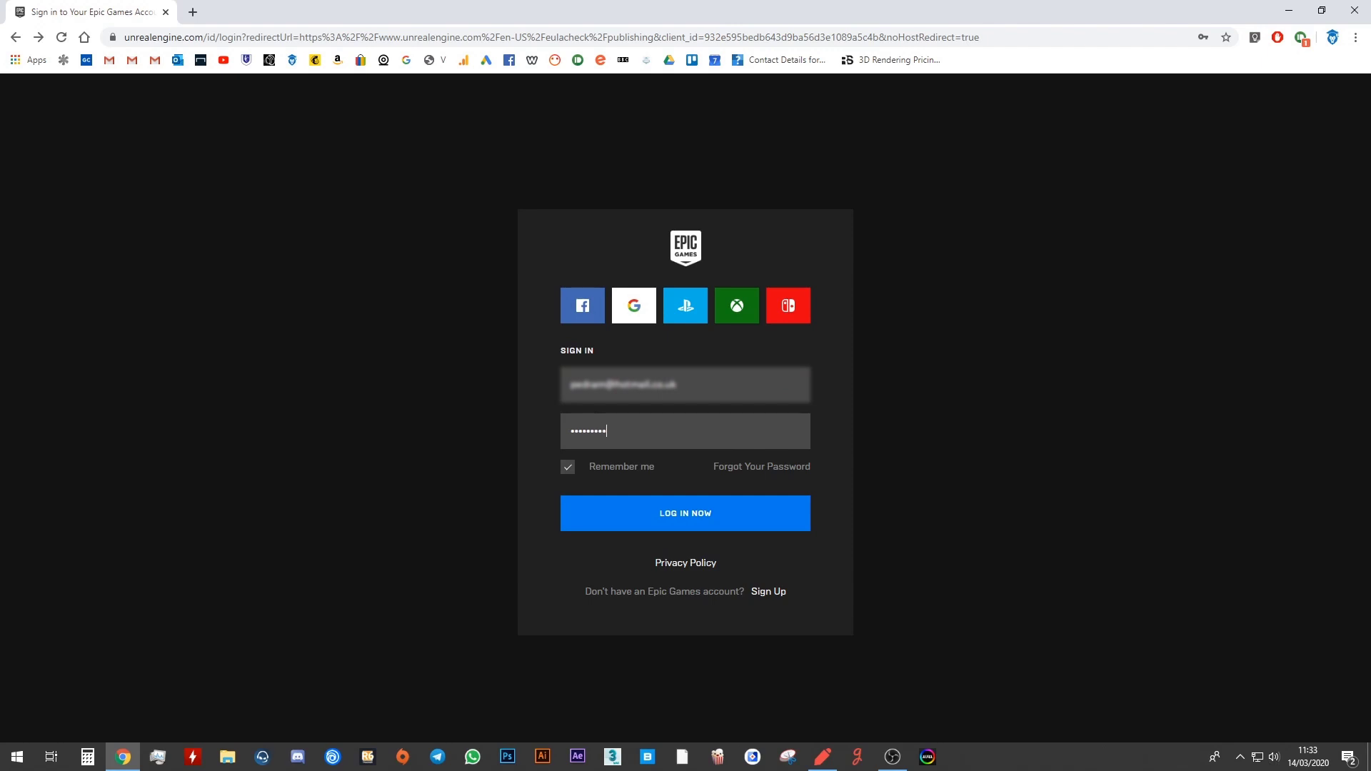
text(****)
key(Return)
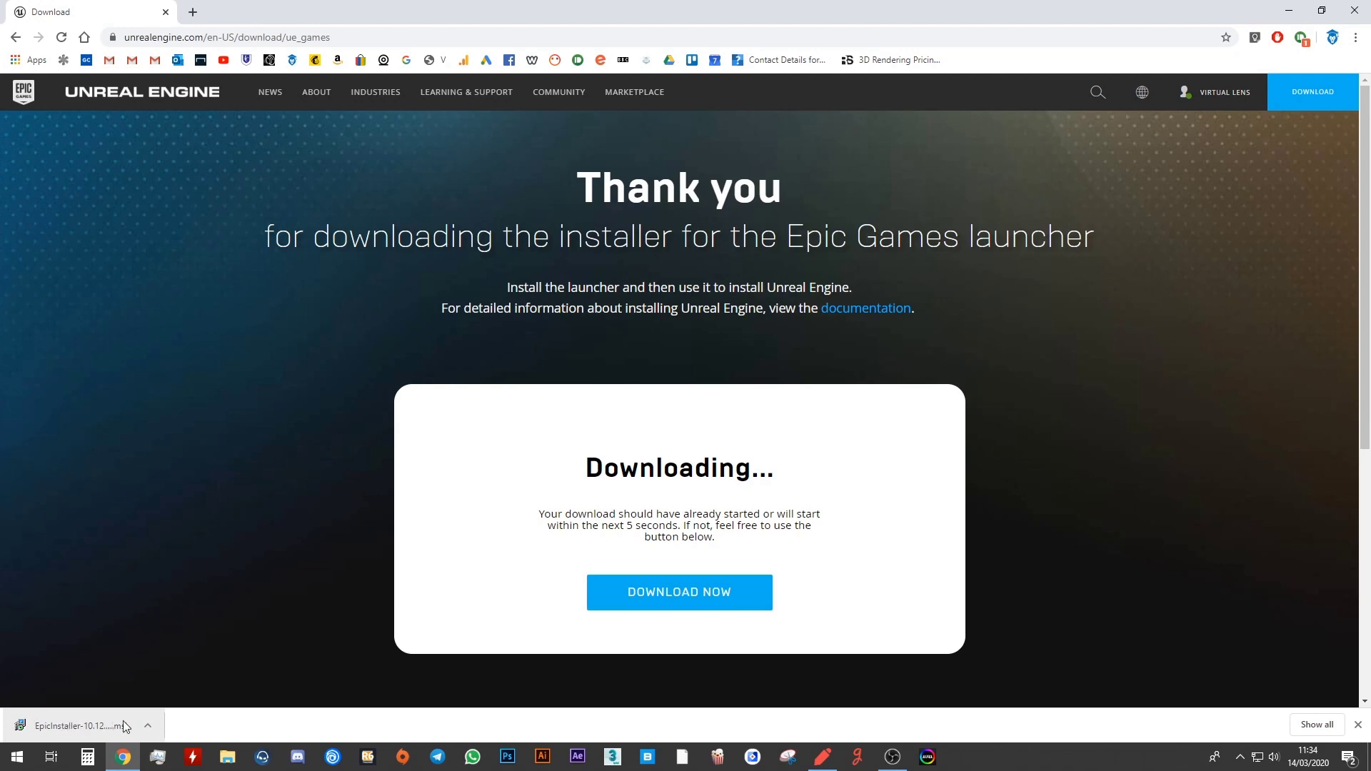
Run the downloaded EpicInstaller .msi and install the launcher to the default folder.
click(71, 722)
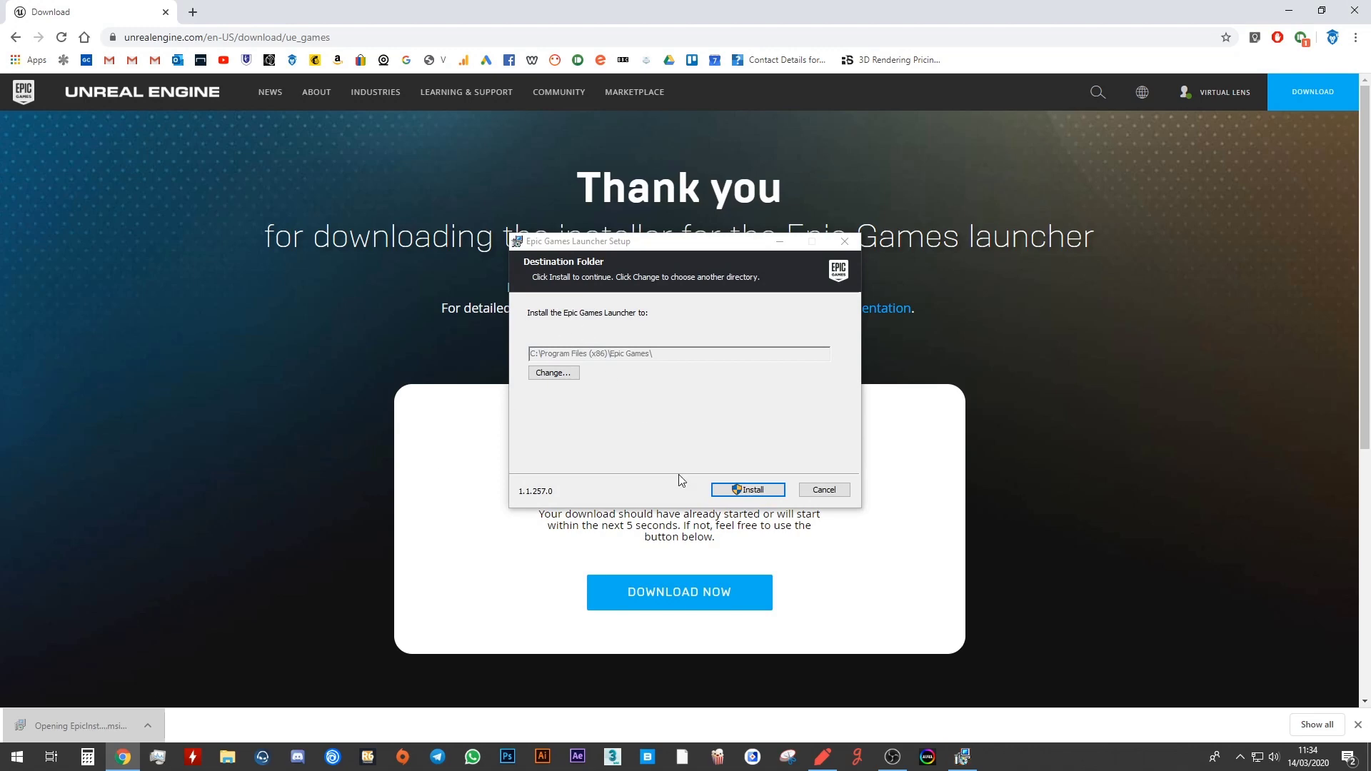
click(755, 492)
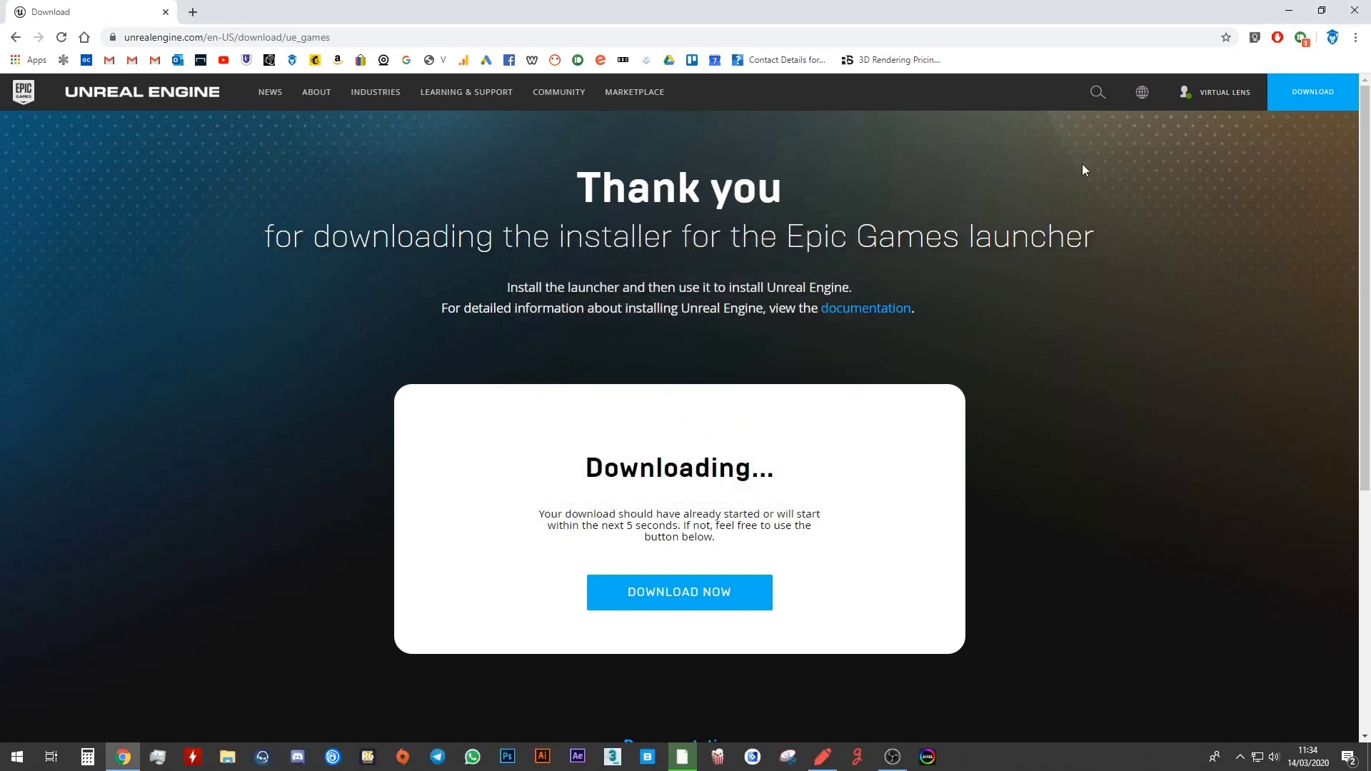
Close Chrome and let the Epic Games Launcher update finish to its sign-in screen.
click(1356, 13)
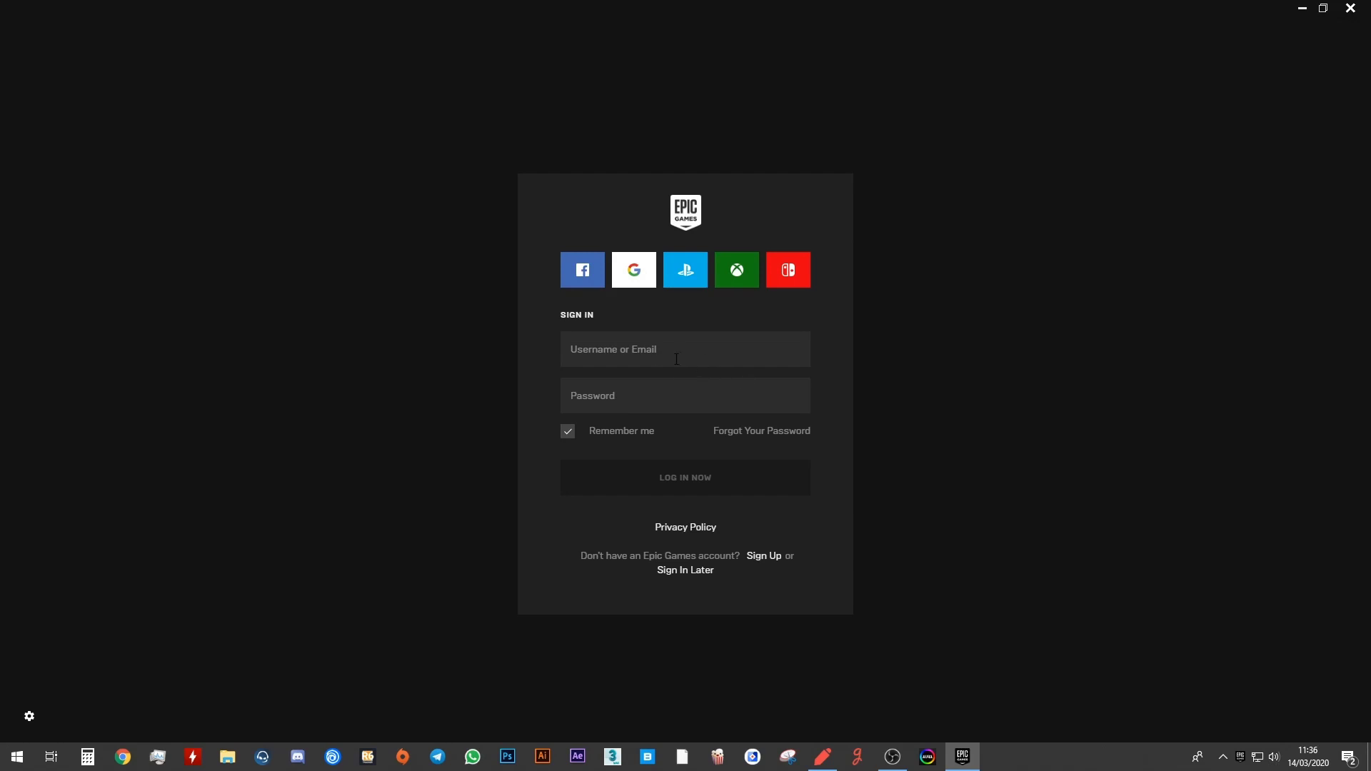
Sign in to Epic Games Launcher with the account e-mail and password.
click(633, 350)
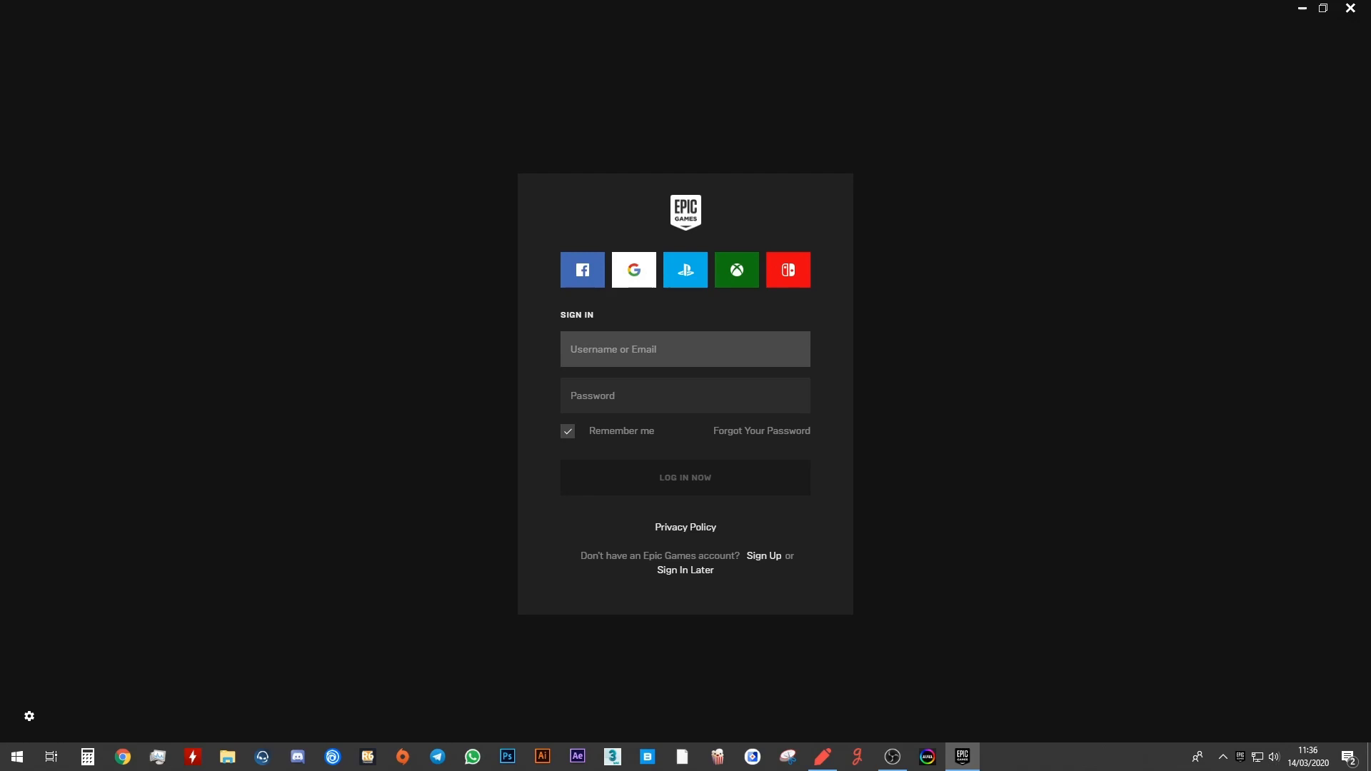
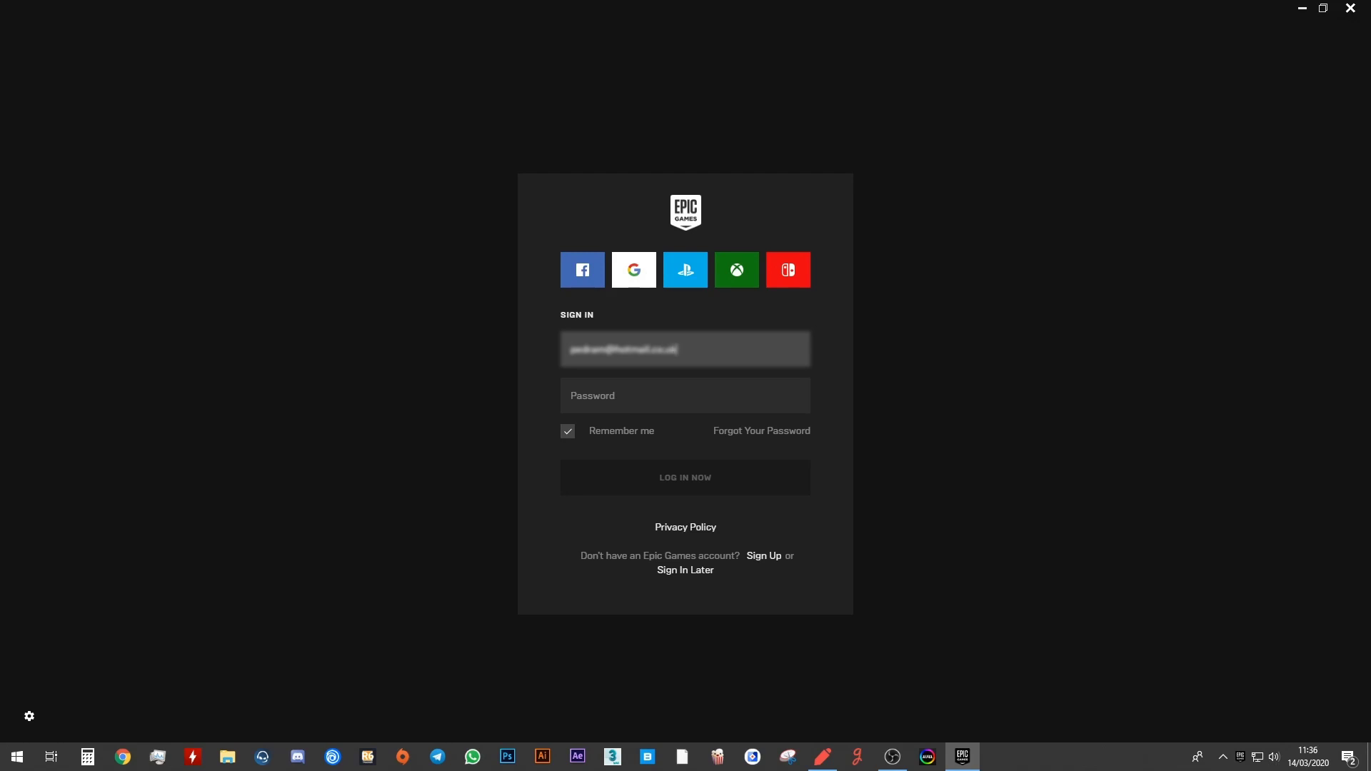
key(Tab)
text(•••••••)
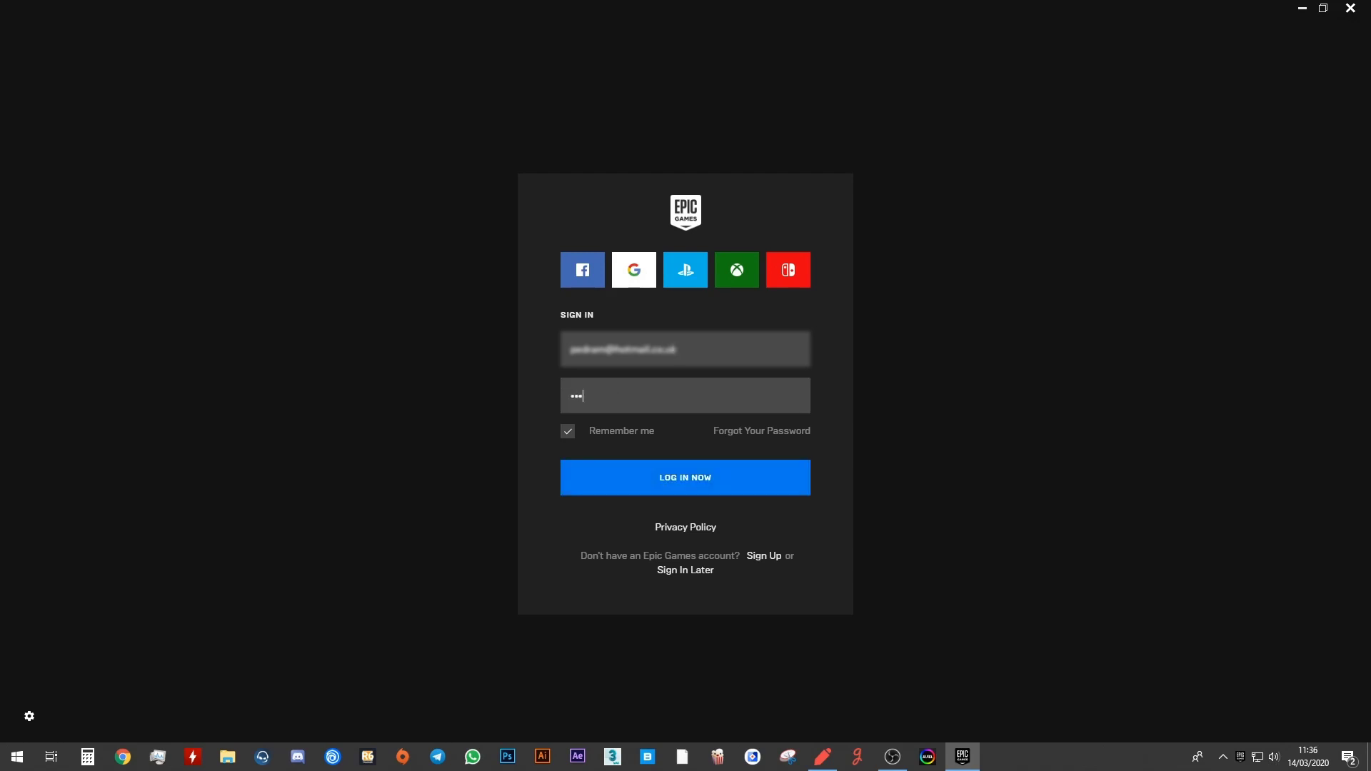
text(••••••)
key(Return)
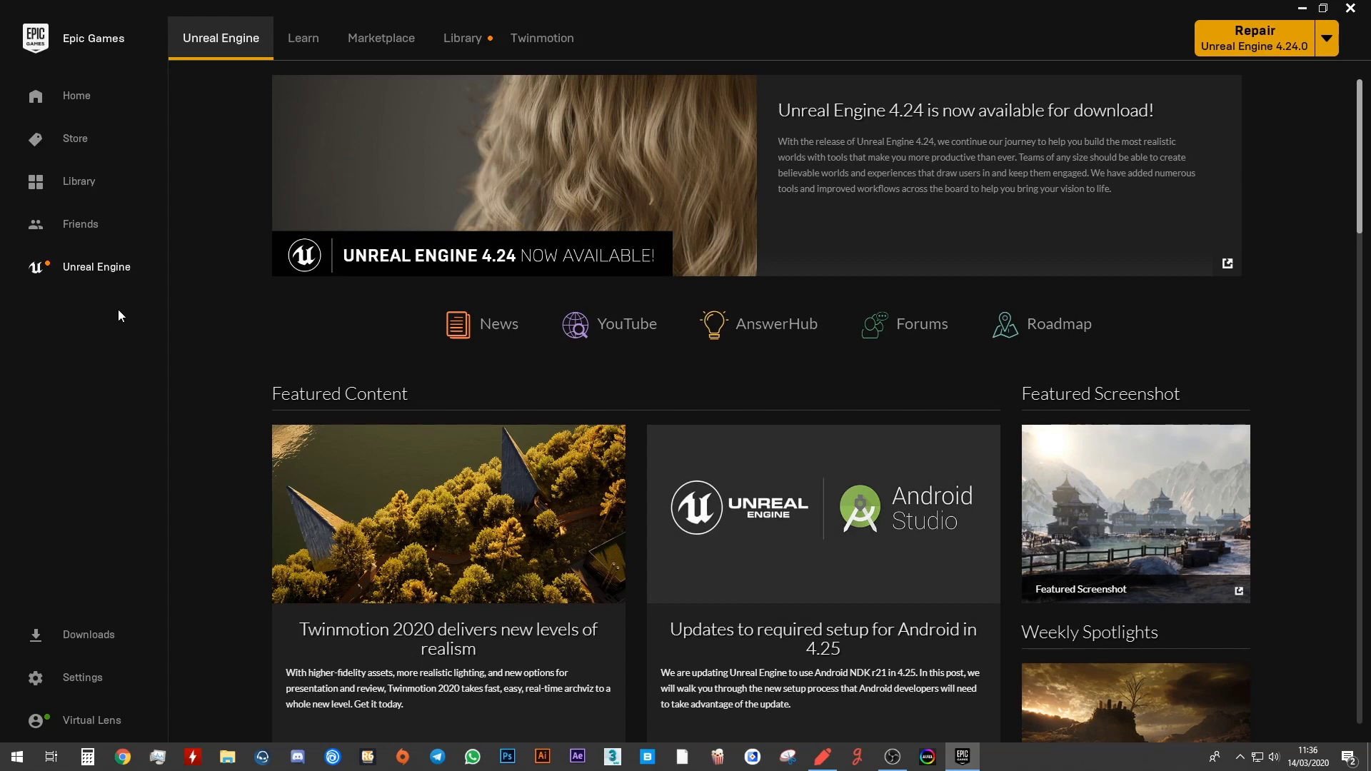
Show the Unreal Engine Library listing engine versions 4.24.0, 4.22.2, 4.20.3 and 4.15.3.
click(100, 272)
click(461, 42)
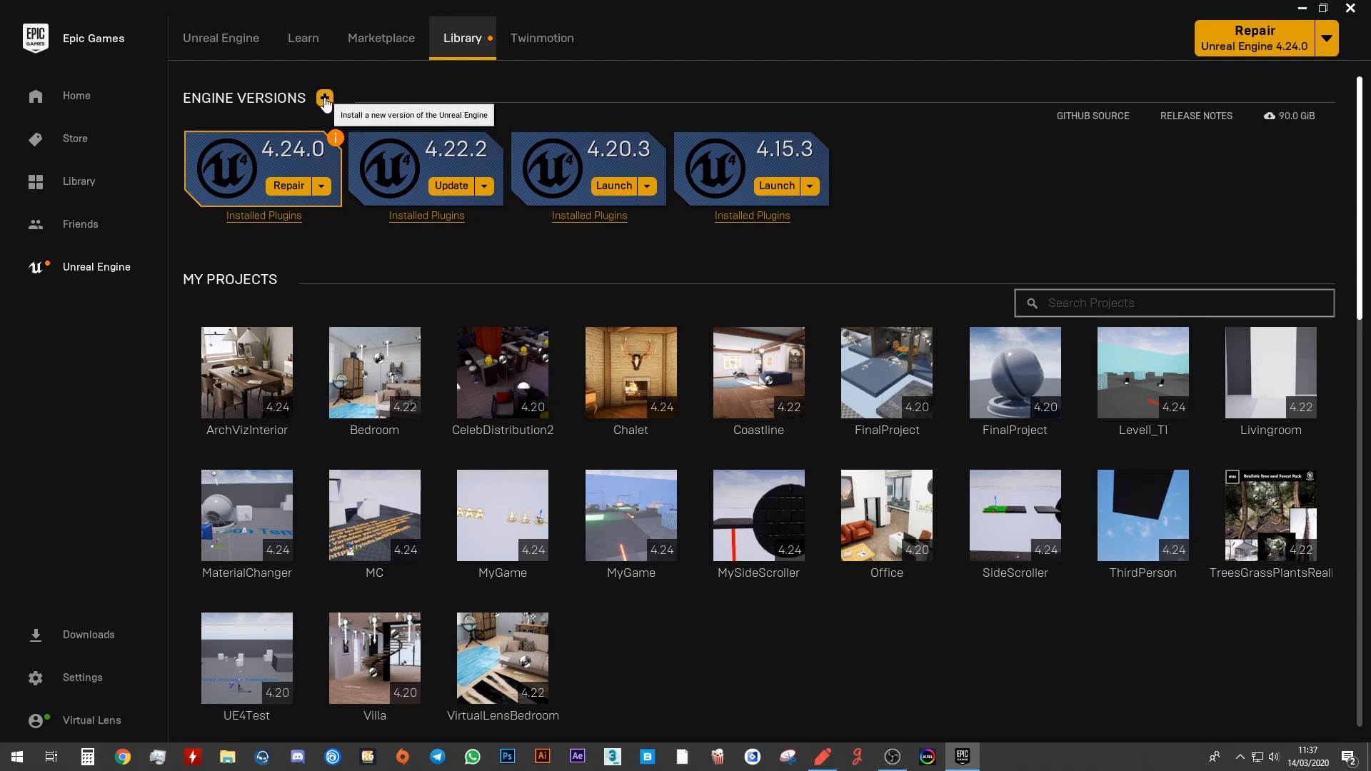
Add a new engine slot after 4.15.3 in the Library and set its version to 4.16.3.
click(325, 100)
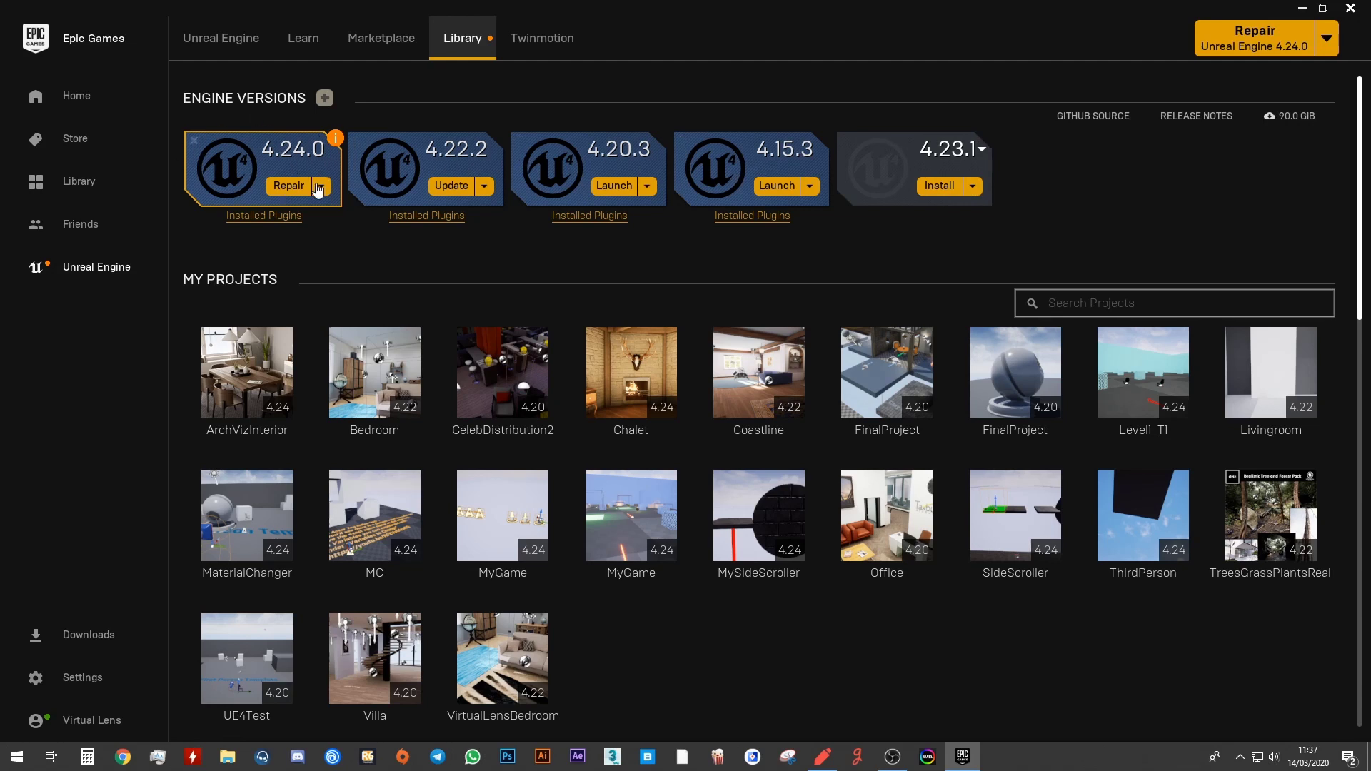
click(983, 148)
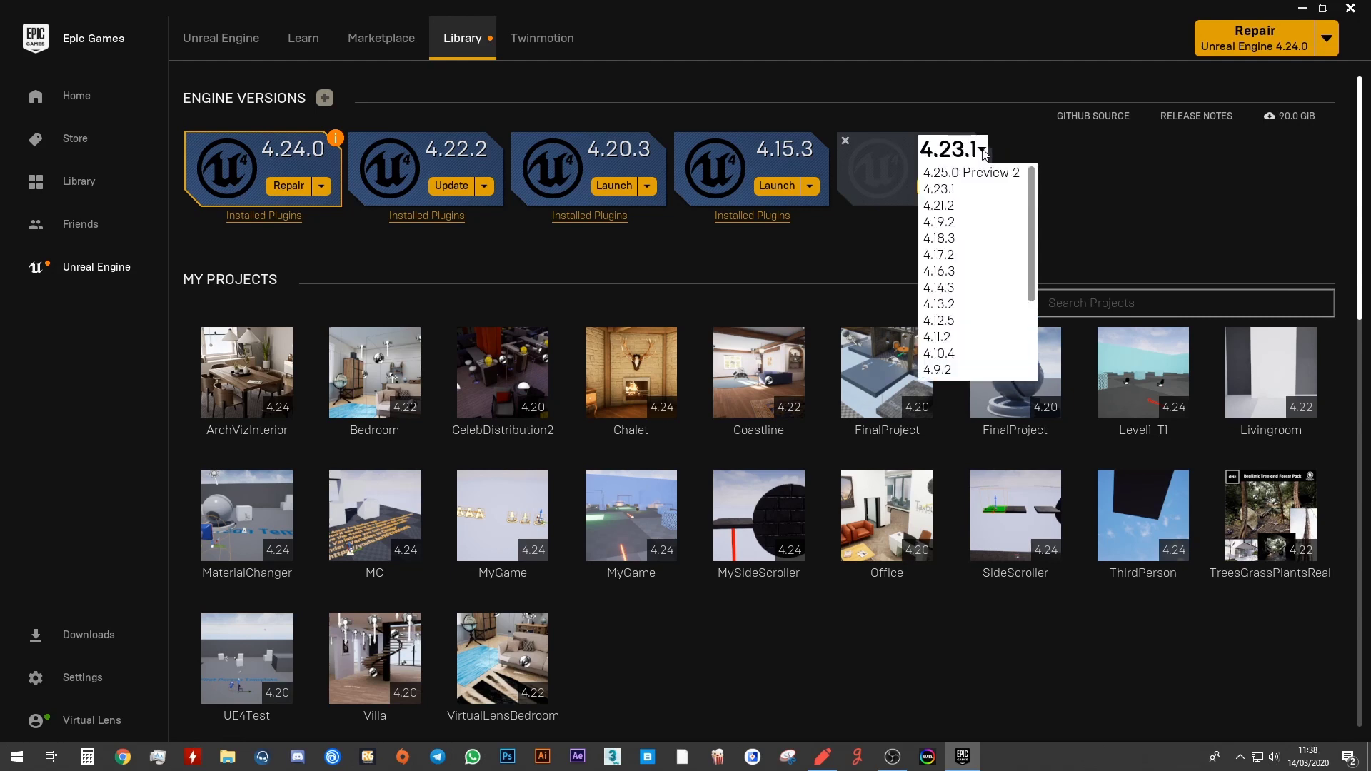
click(1033, 197)
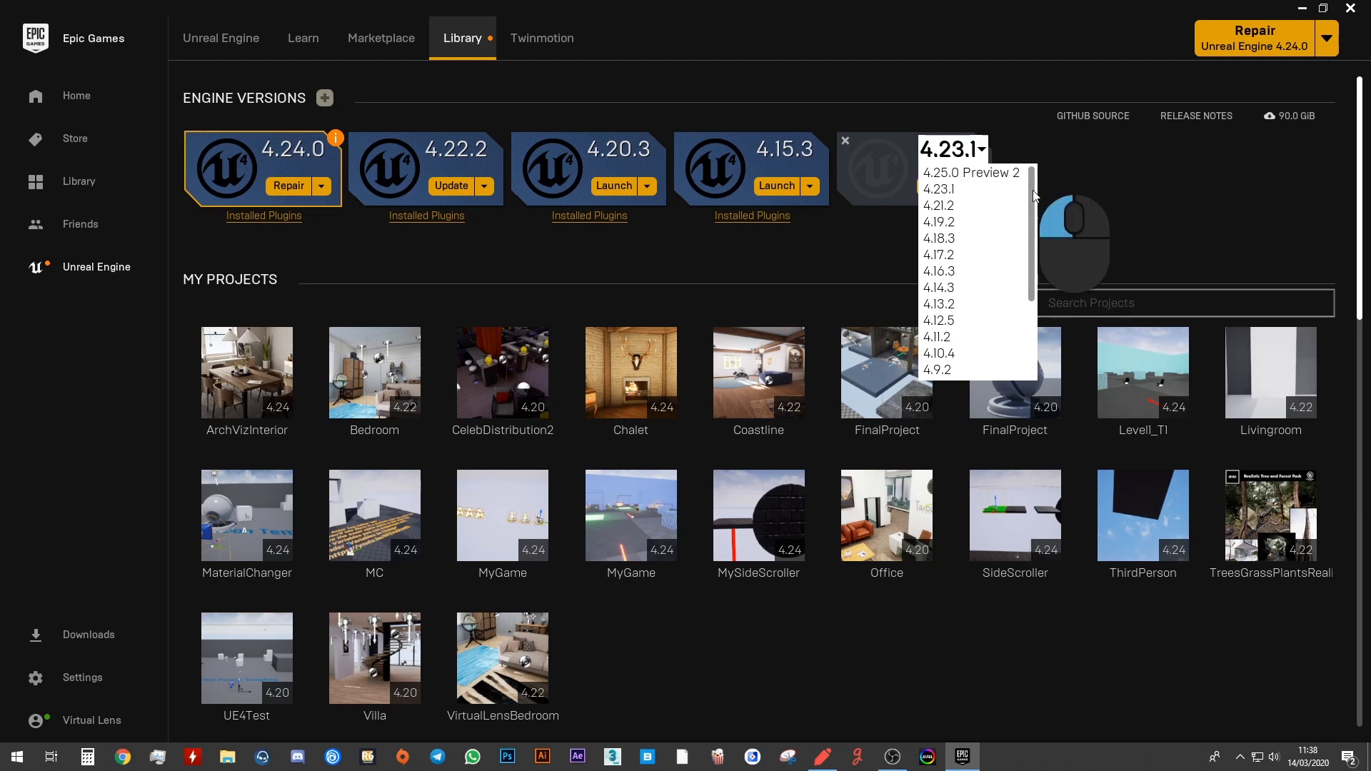
drag(1033, 196, 1033, 214)
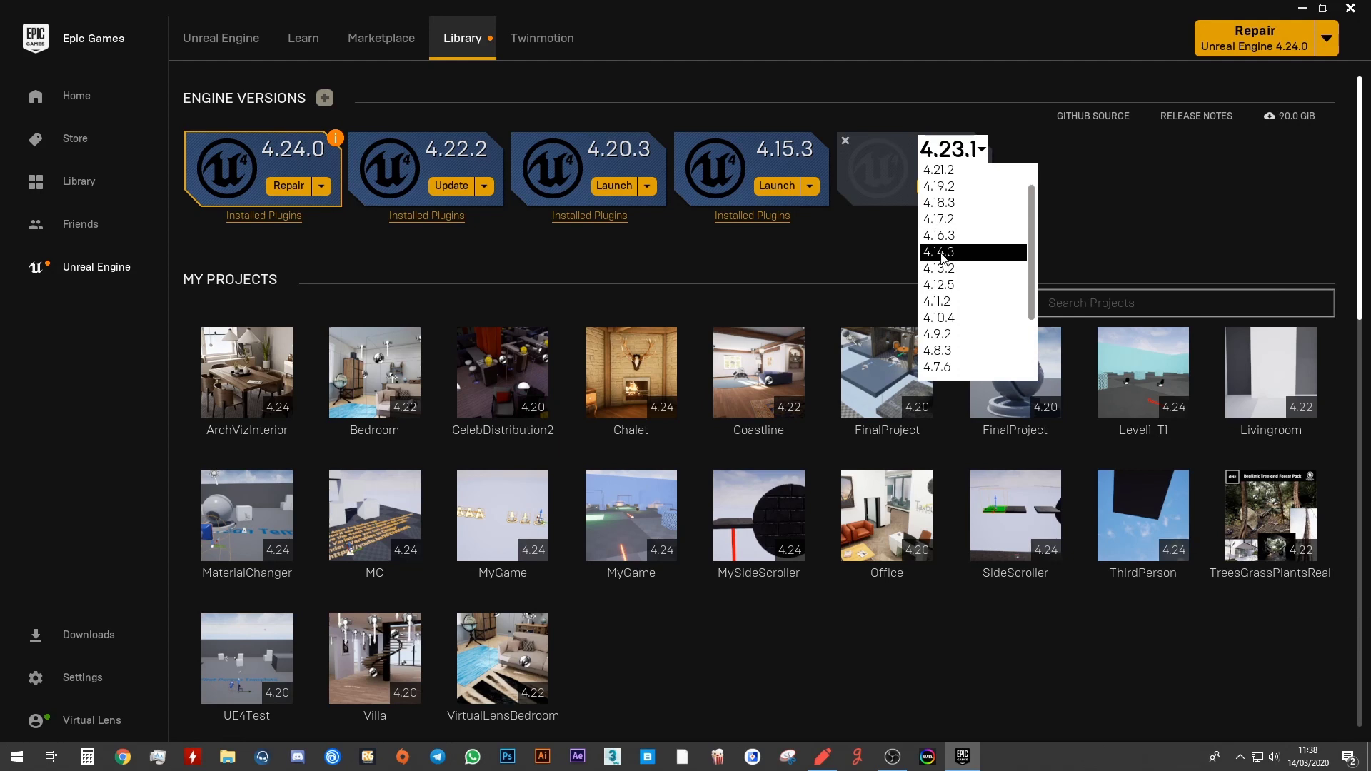
click(949, 242)
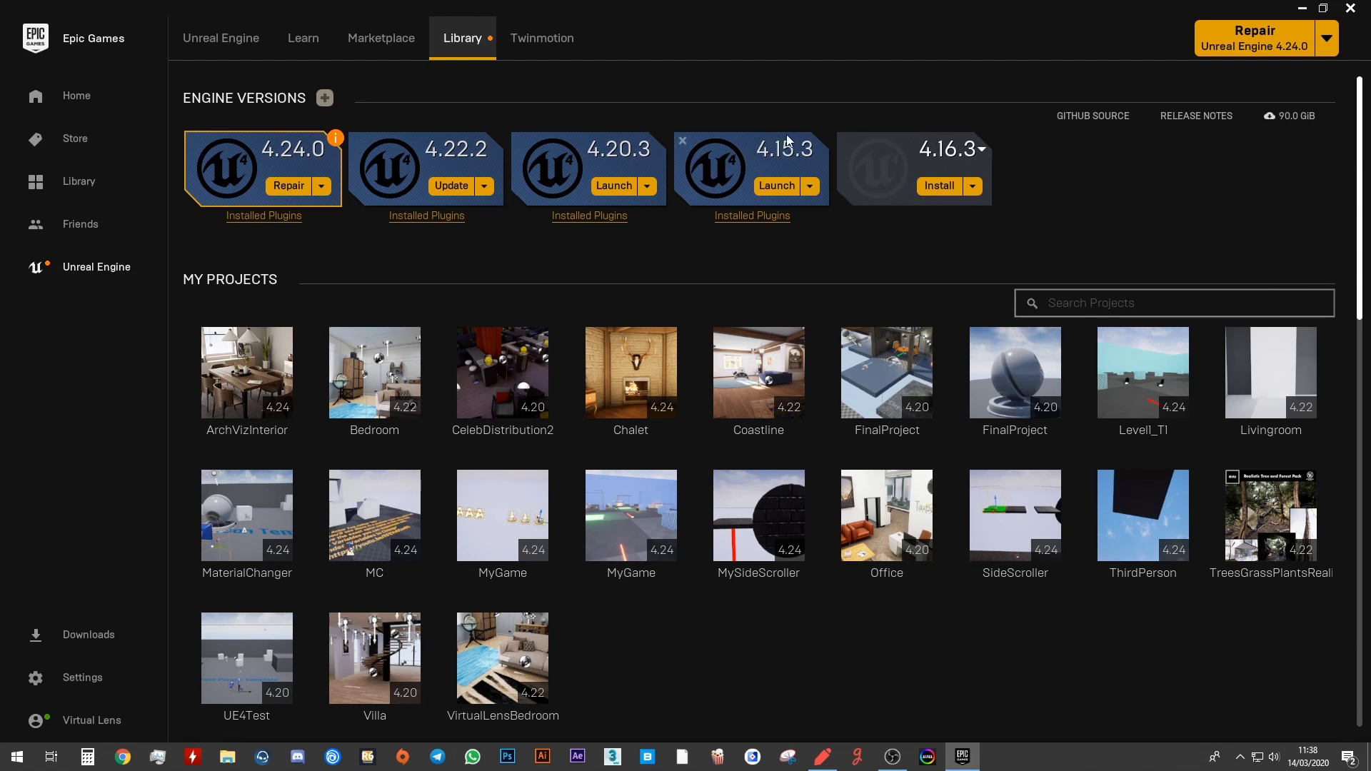
click(977, 152)
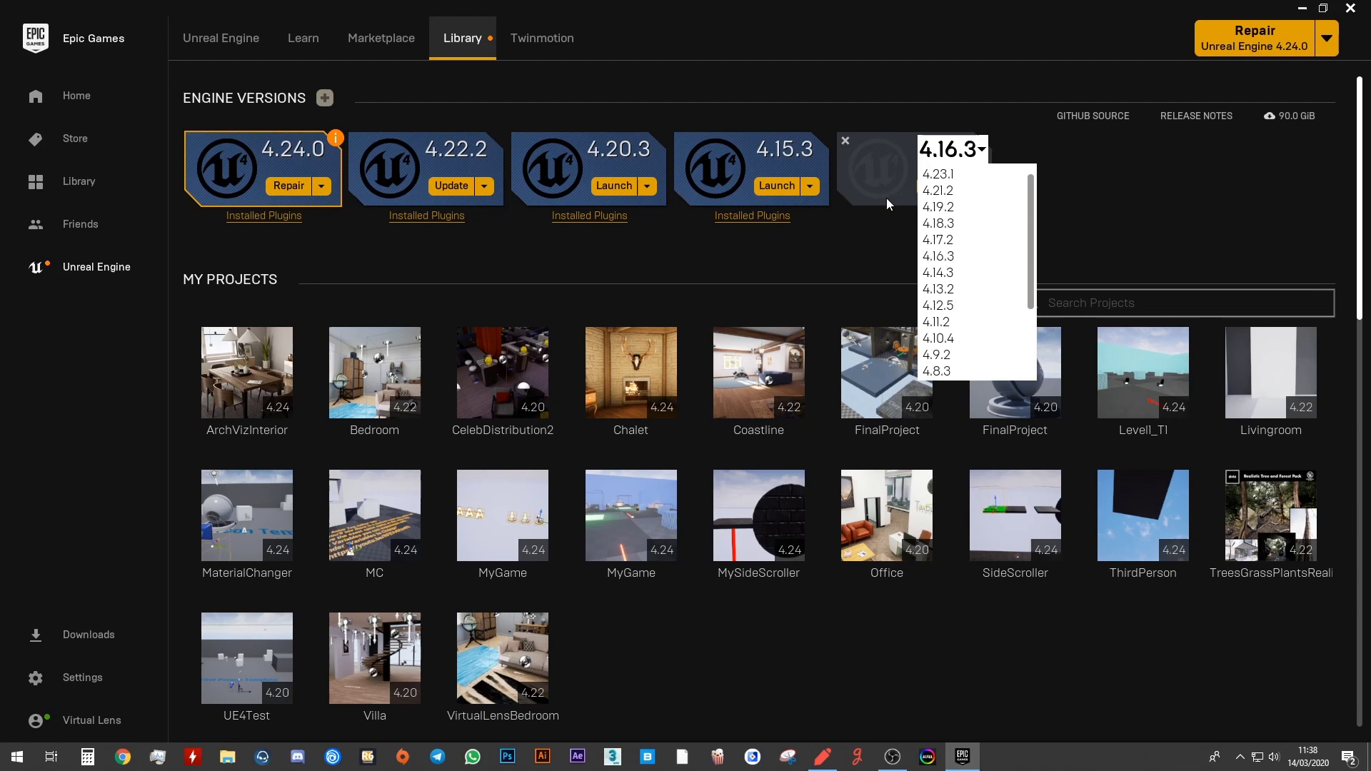
click(944, 153)
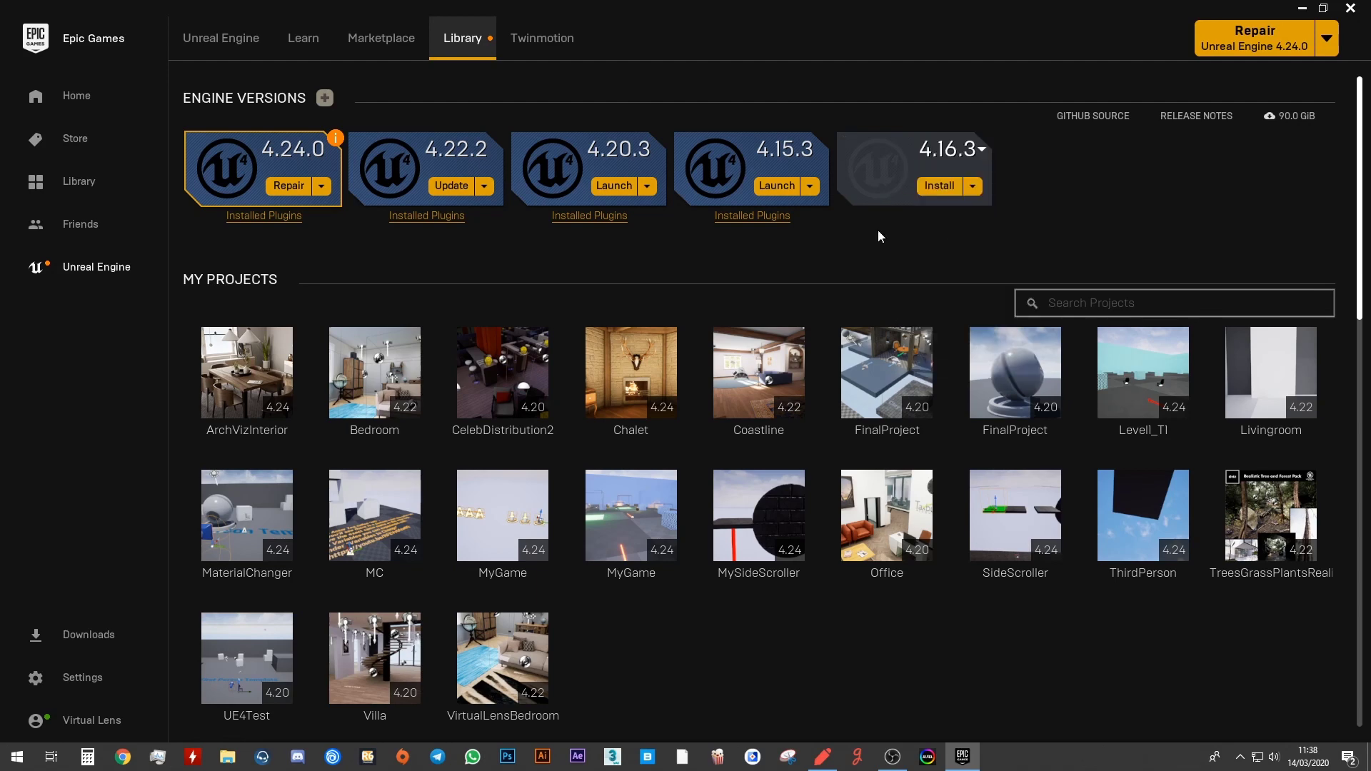
Install engine 4.16.3 to the H:\Borderlands3 folder.
click(940, 187)
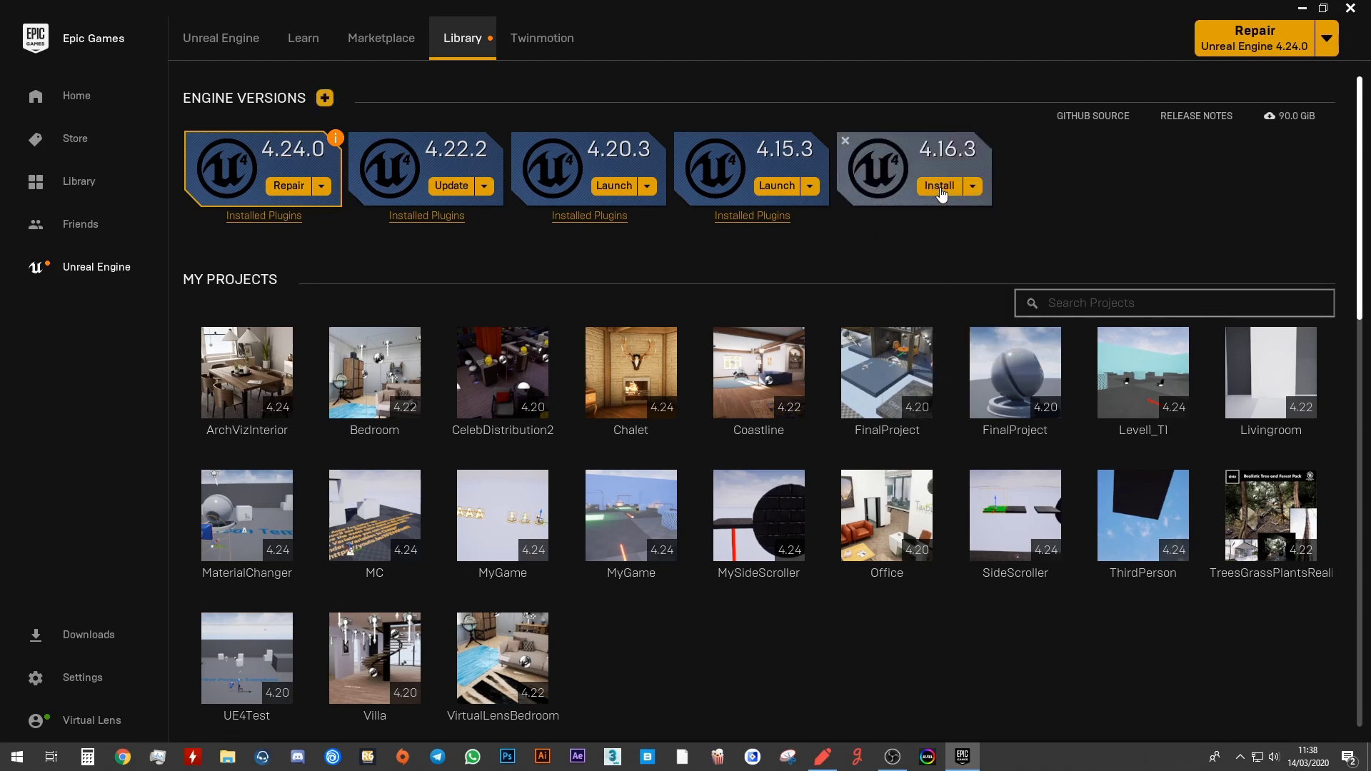
click(940, 187)
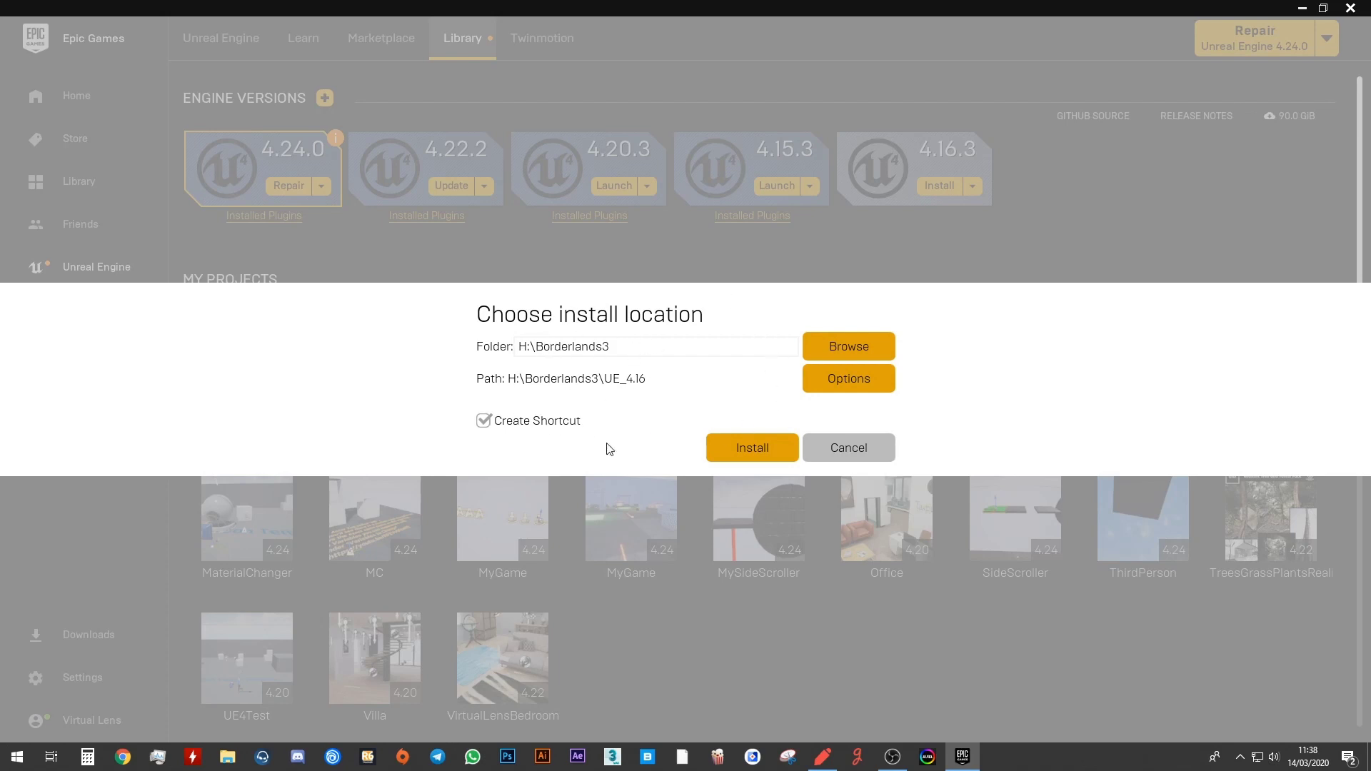
click(751, 449)
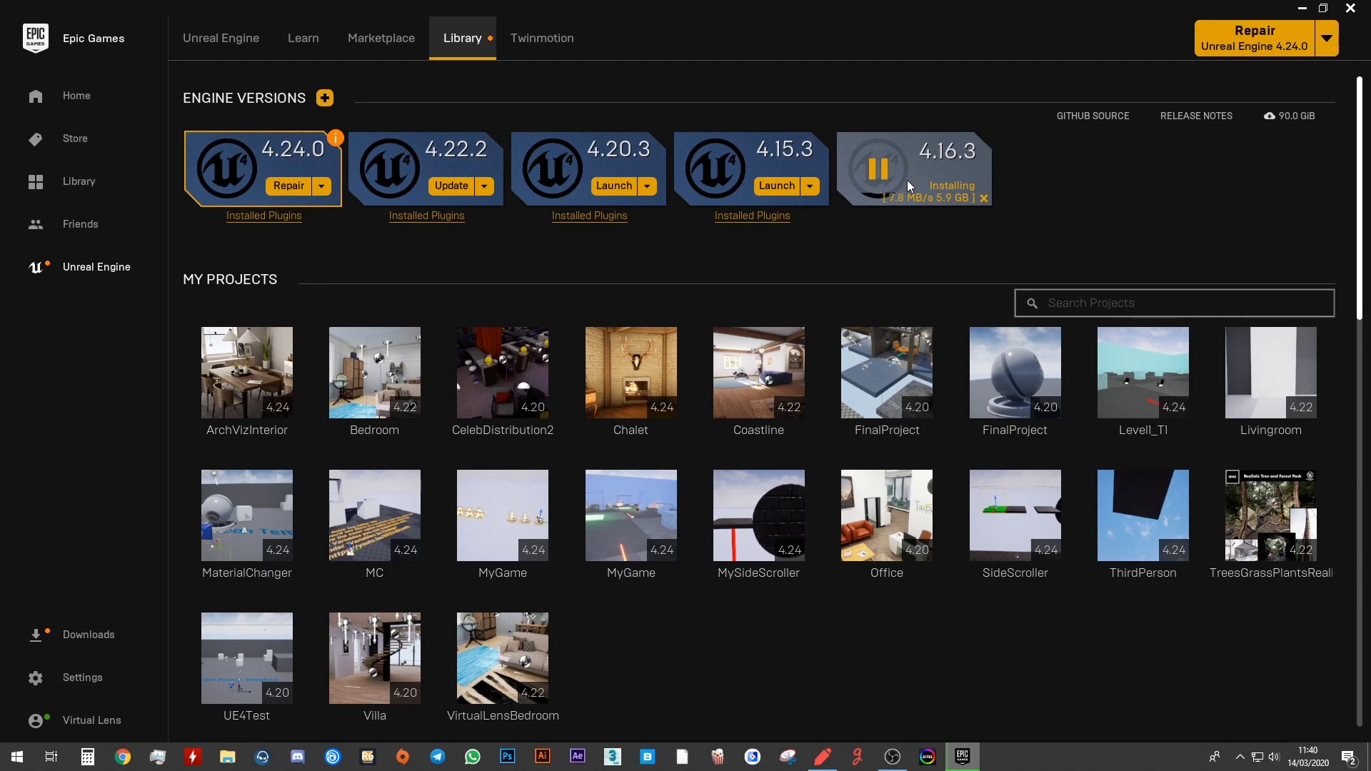
Check the 4.16.3 download progress: about 7.5 MB/s with 5.9 GB left.
mouse_move(908, 195)
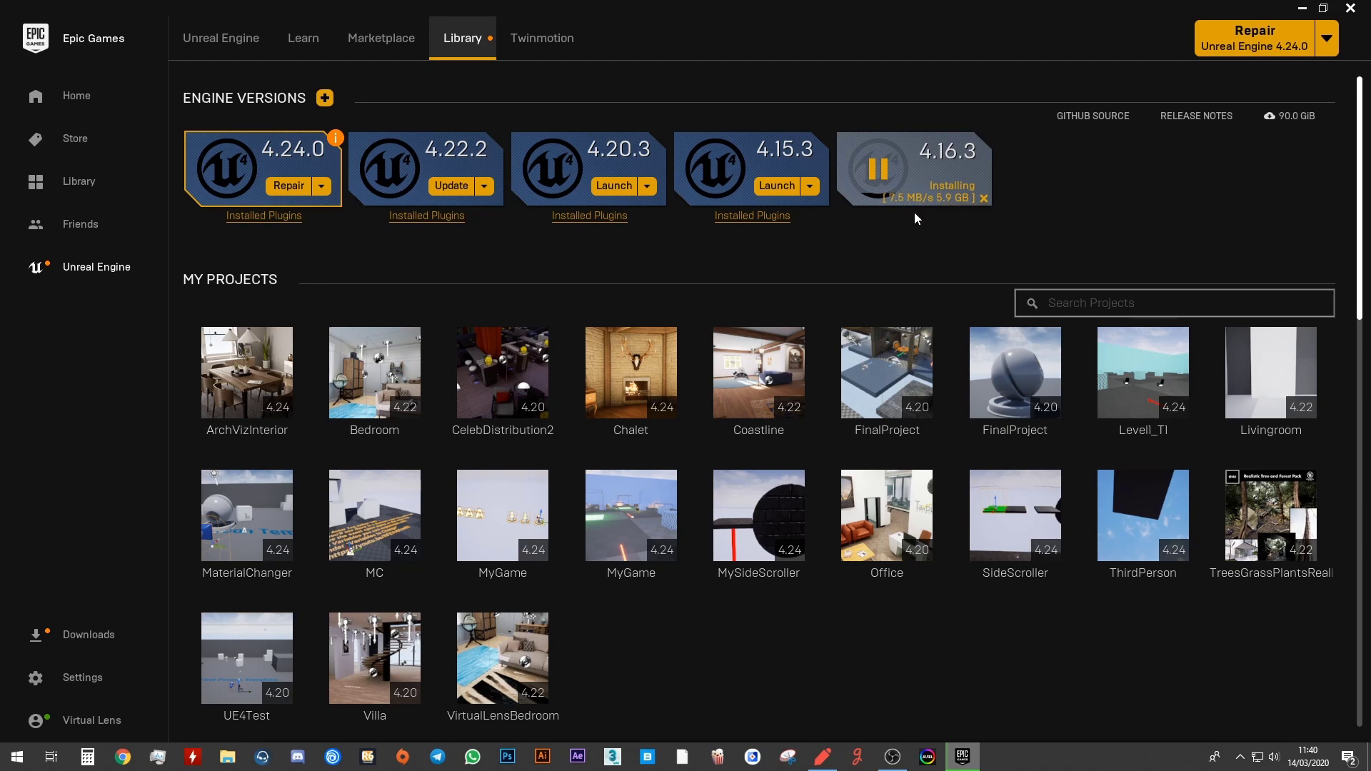